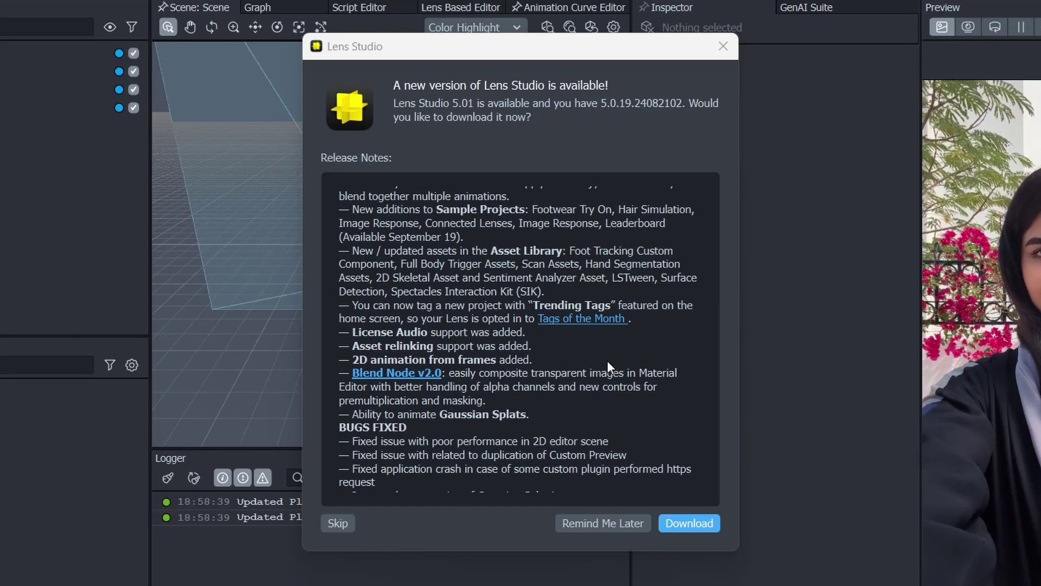
Read through the Lens Studio 5.01 release notes and choose to download the update
scroll(608, 362, "down", 4)
scroll(606, 360, "down", 5)
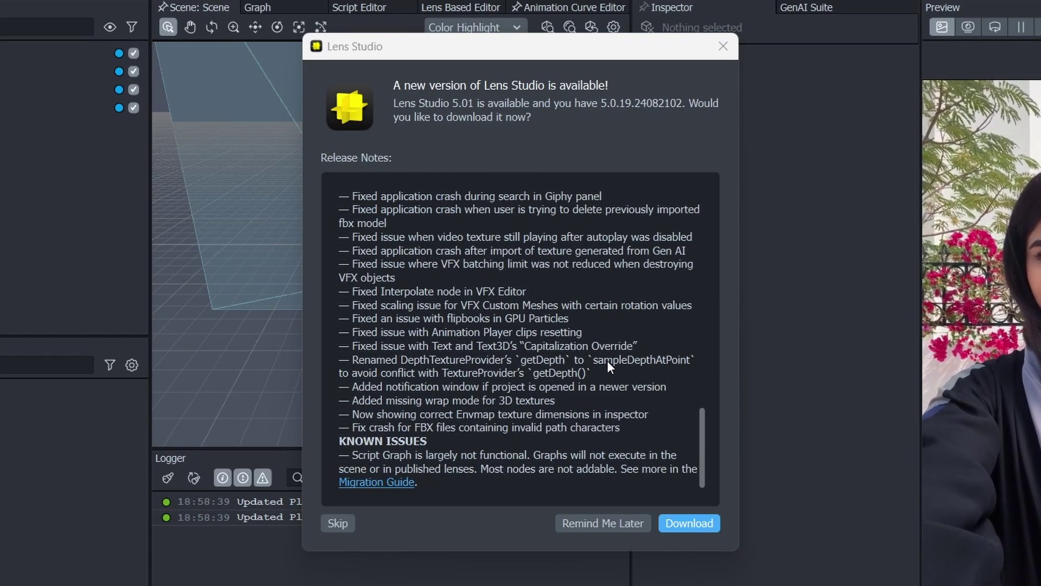
left_click(689, 522)
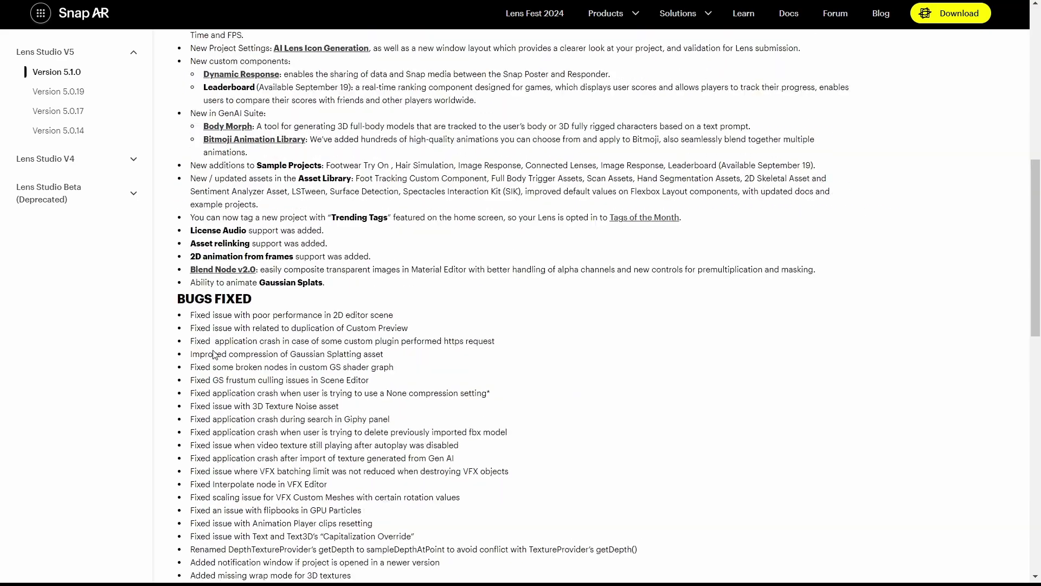
Go to the Snap AR website's download page and download Lens Studio 5.1.1 for Windows
left_click(379, 262)
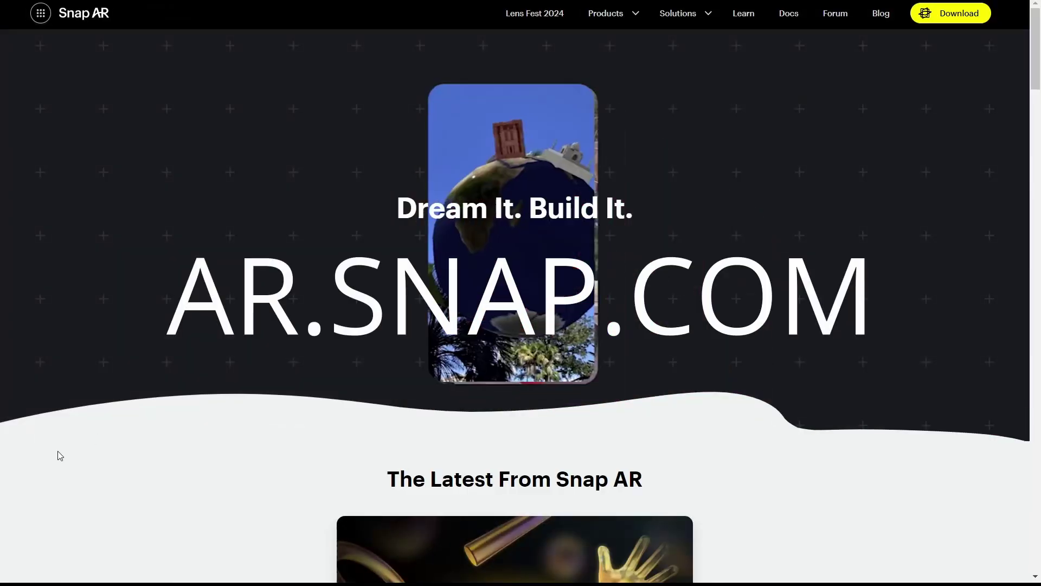
scroll(58, 453, "down", 4)
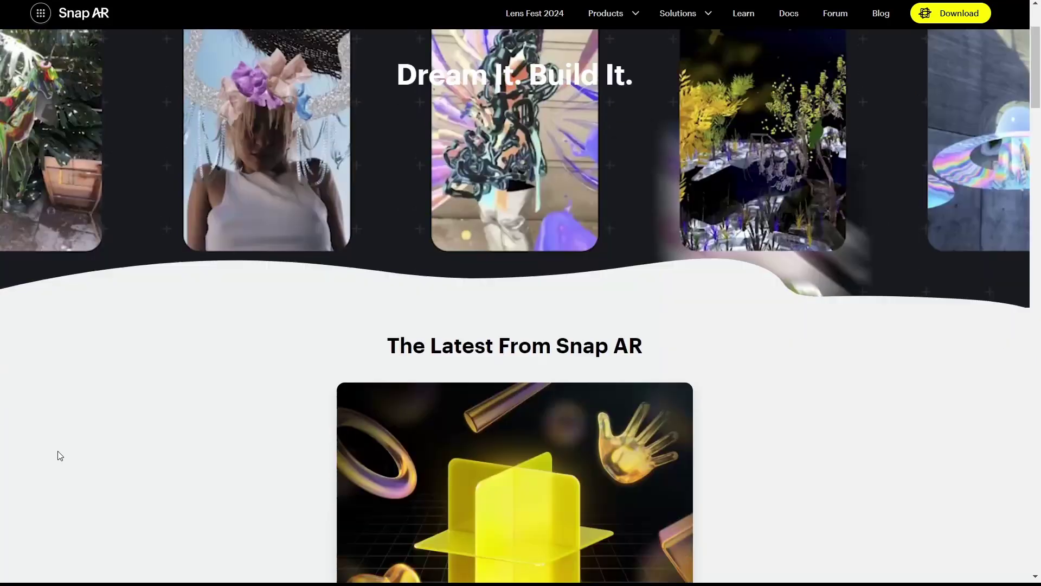
scroll(97, 441, "up", 1)
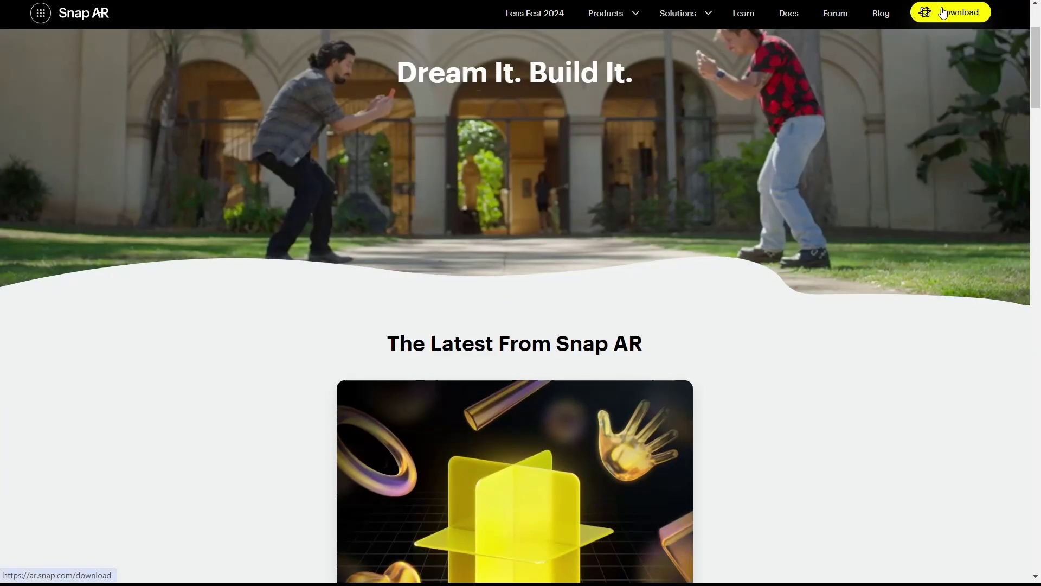
left_click(943, 13)
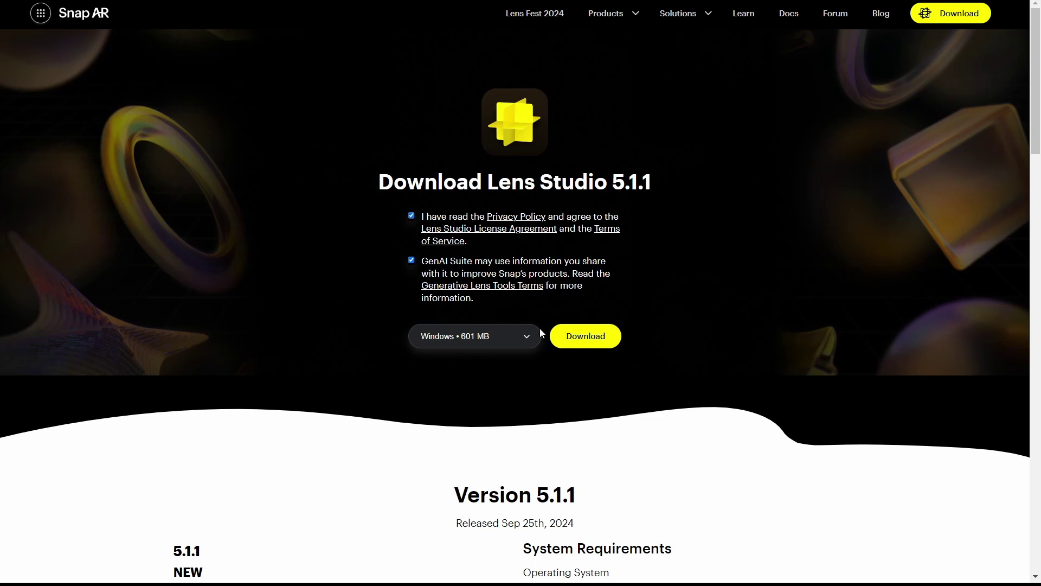
left_click(598, 336)
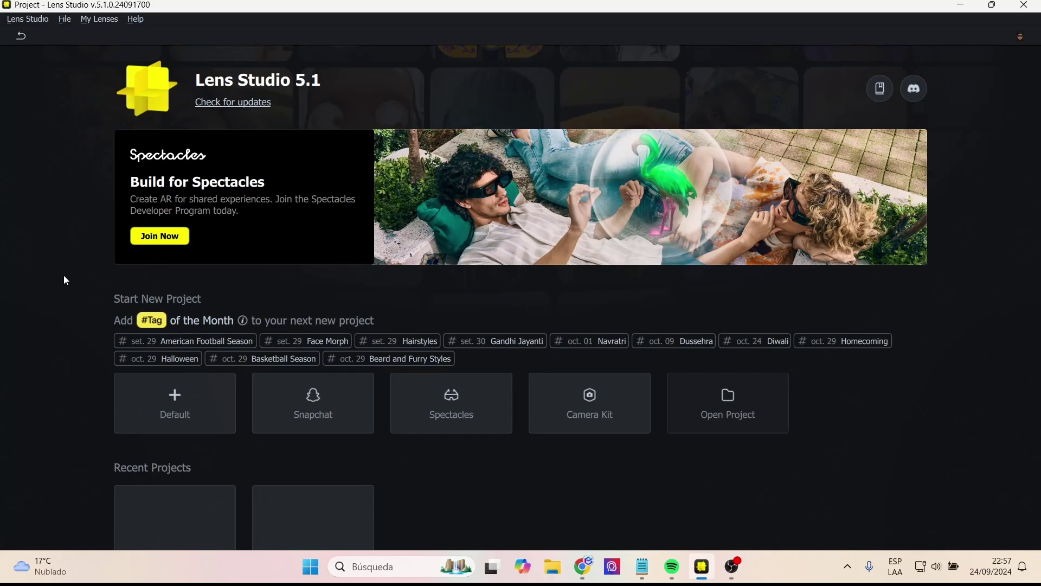
Expand the full list of sample projects on the home screen and open the Team Celebrate sample
scroll(64, 275, "down", 5)
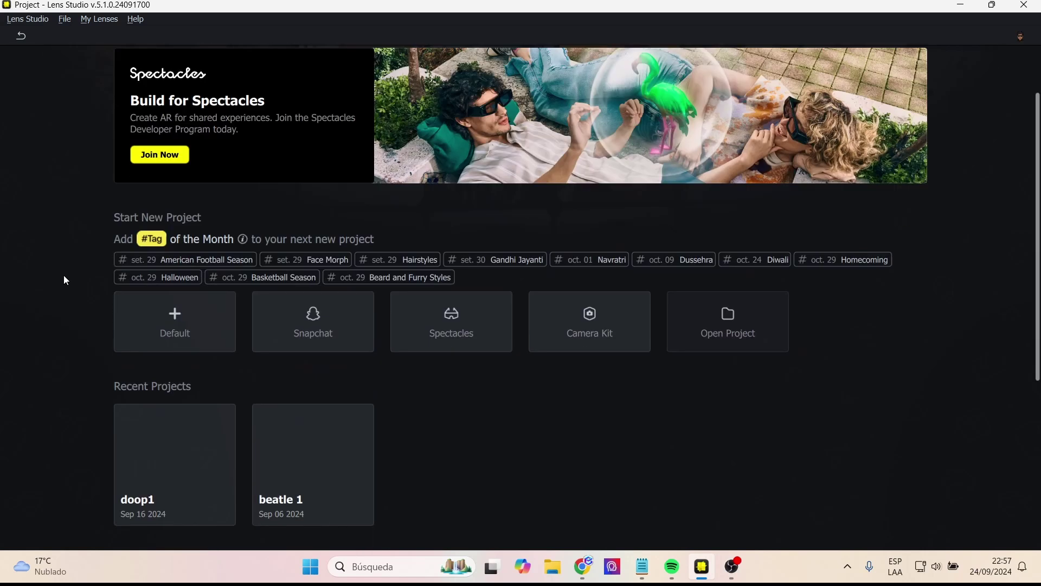
scroll(64, 275, "down", 3)
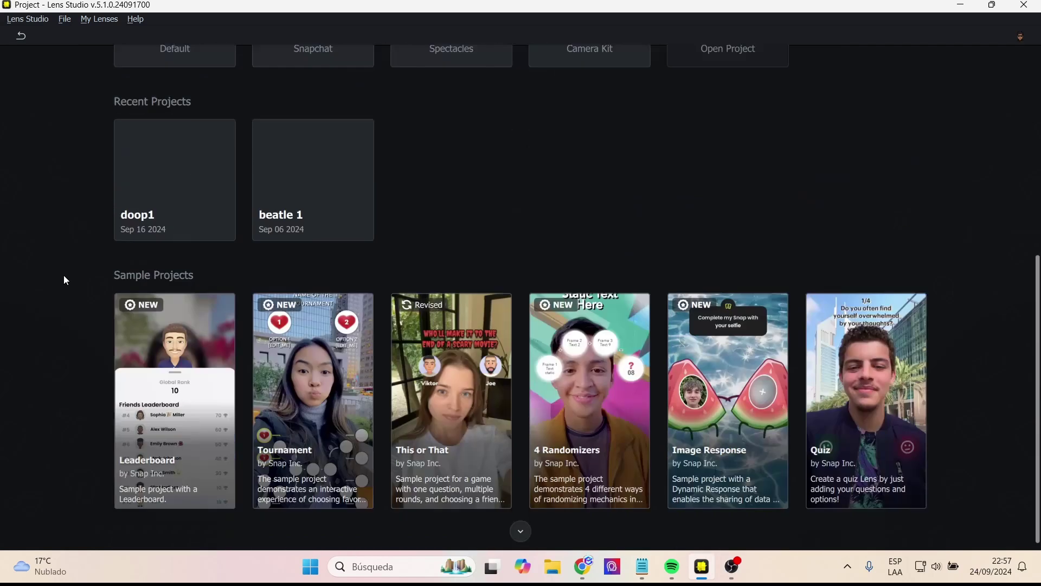
scroll(138, 330, "up", 1)
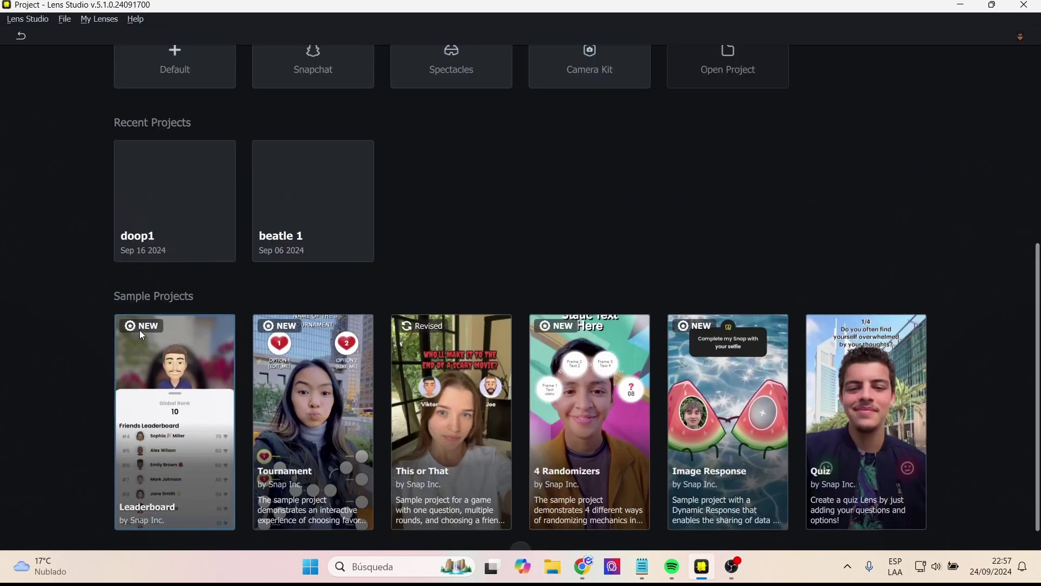
scroll(139, 330, "down", 1)
left_click(521, 512)
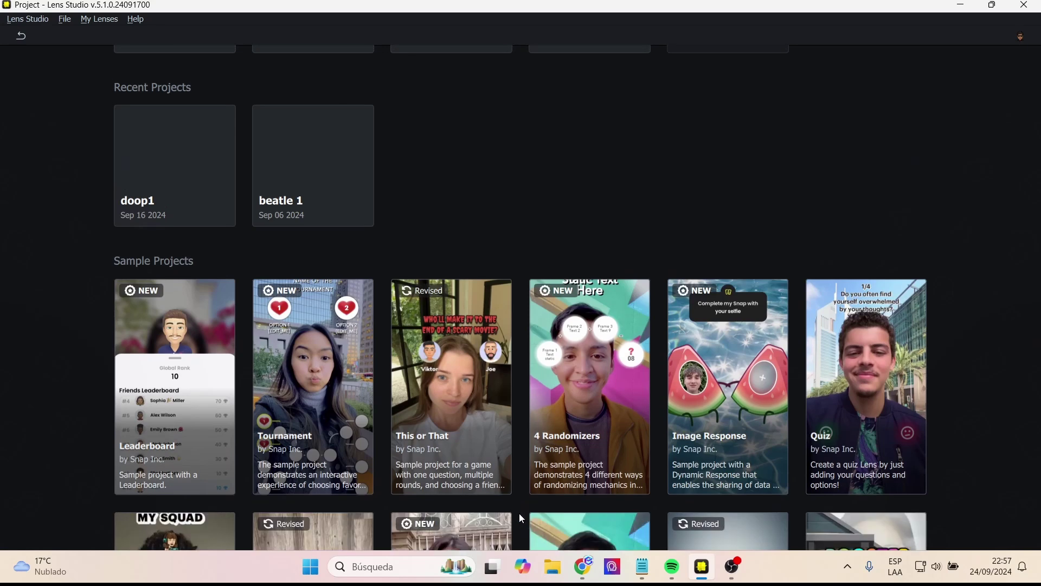
scroll(521, 513, "down", 5)
scroll(1031, 350, "up", 1)
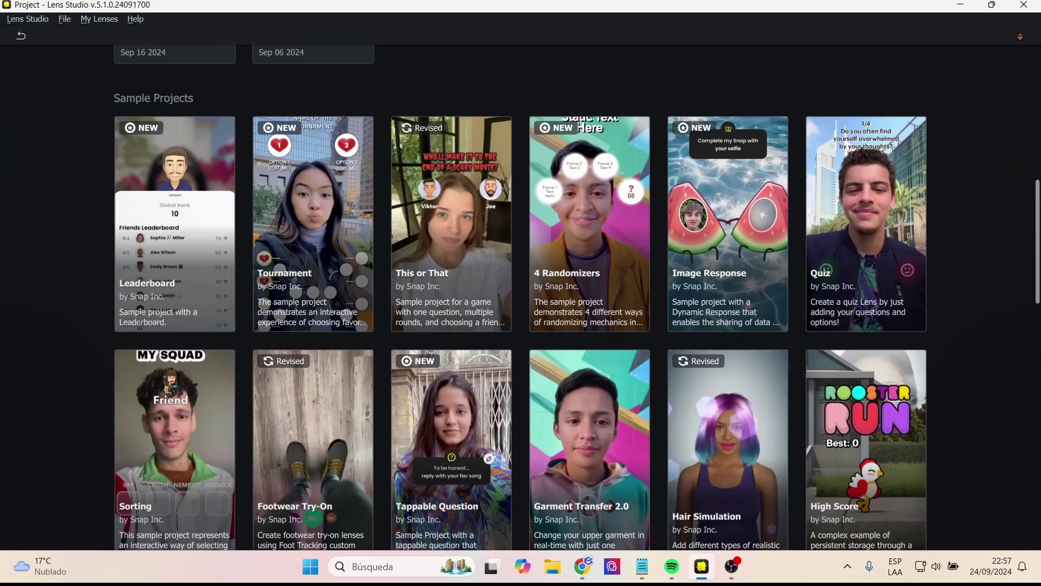
scroll(1031, 350, "down", 5)
scroll(1031, 350, "down", 3)
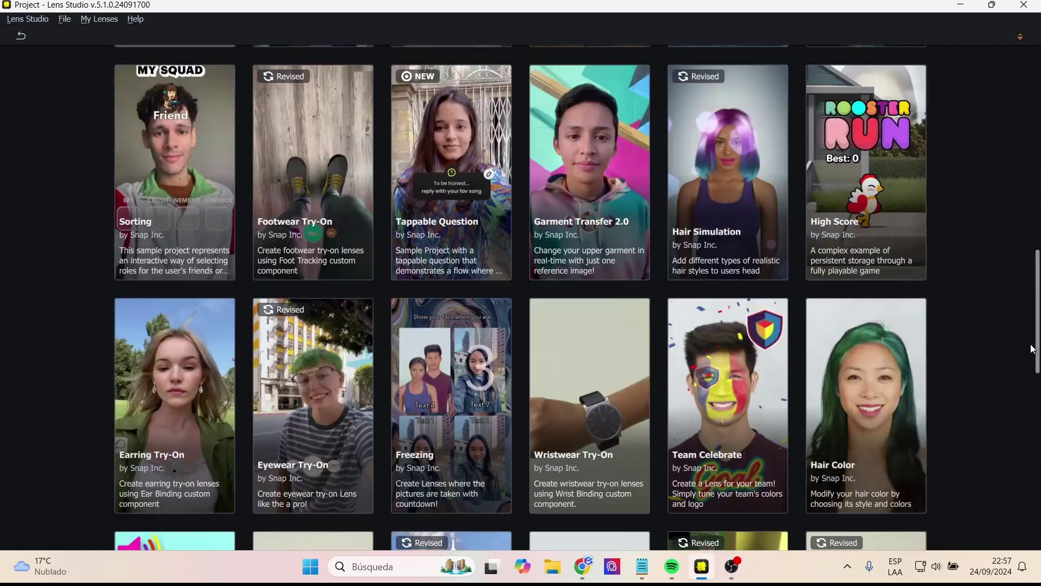
scroll(1031, 349, "down", 1)
scroll(1033, 349, "down", 3)
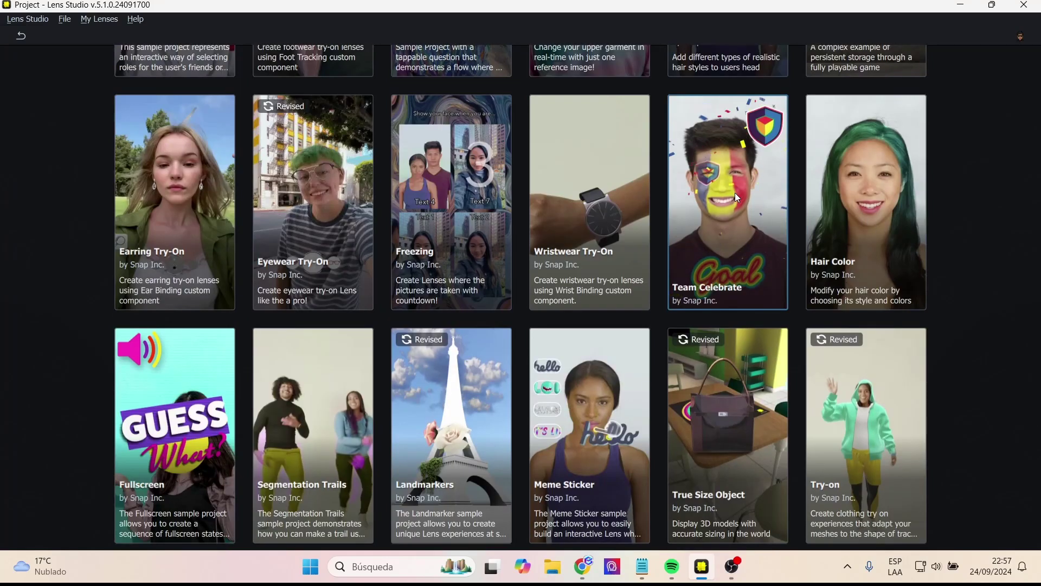
left_click(735, 194)
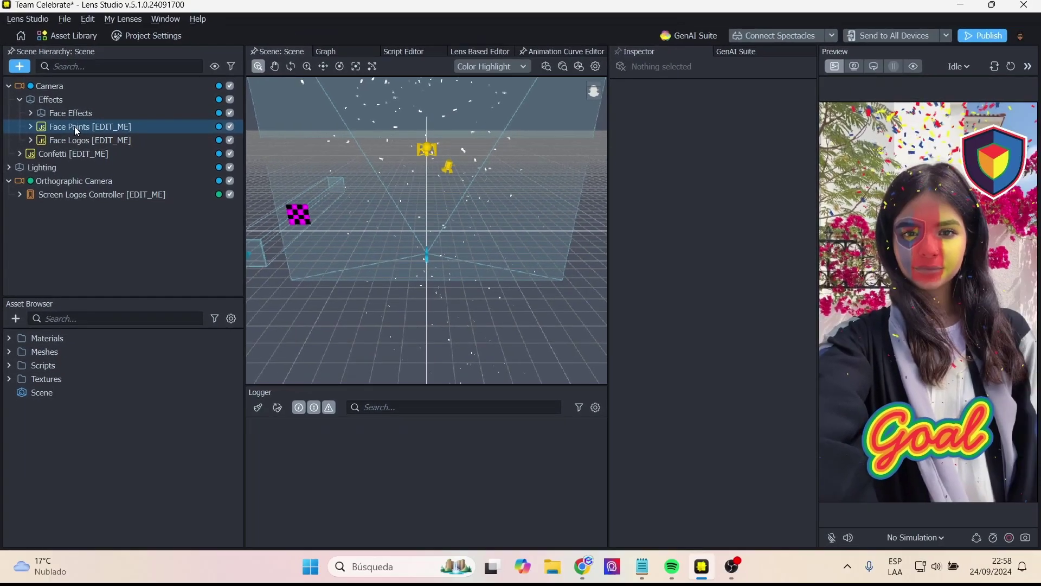
Set the Face Paints object's primary color to dark red and its secondary color to white (#ffffff)
left_click(74, 126)
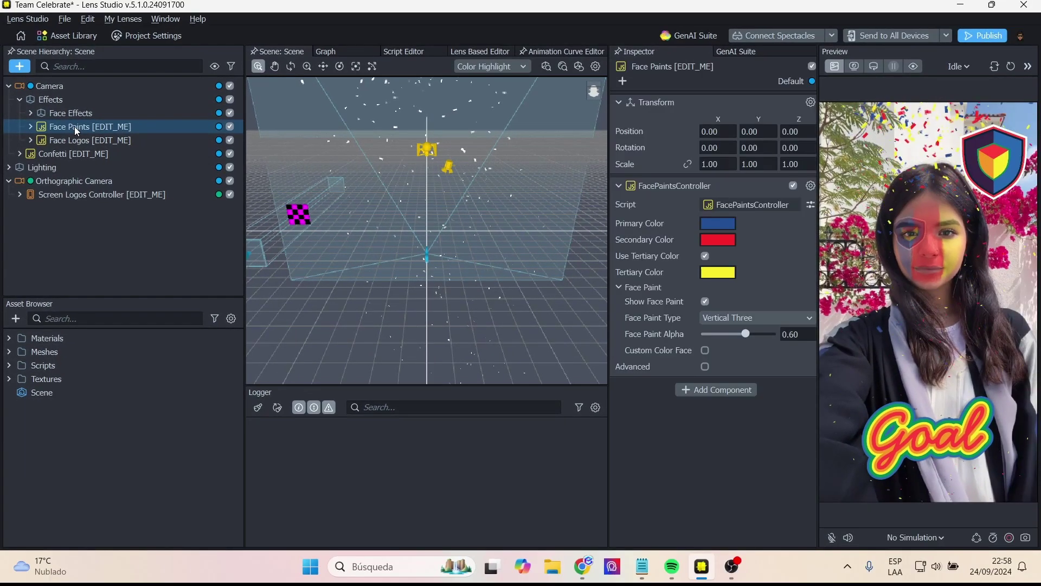
left_click(717, 227)
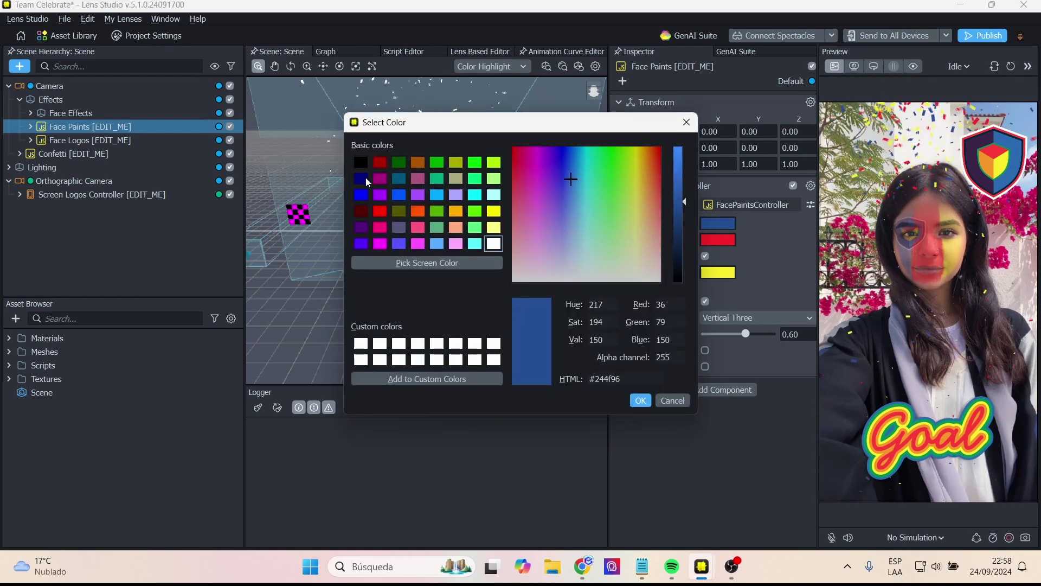
left_click(380, 163)
left_click(648, 402)
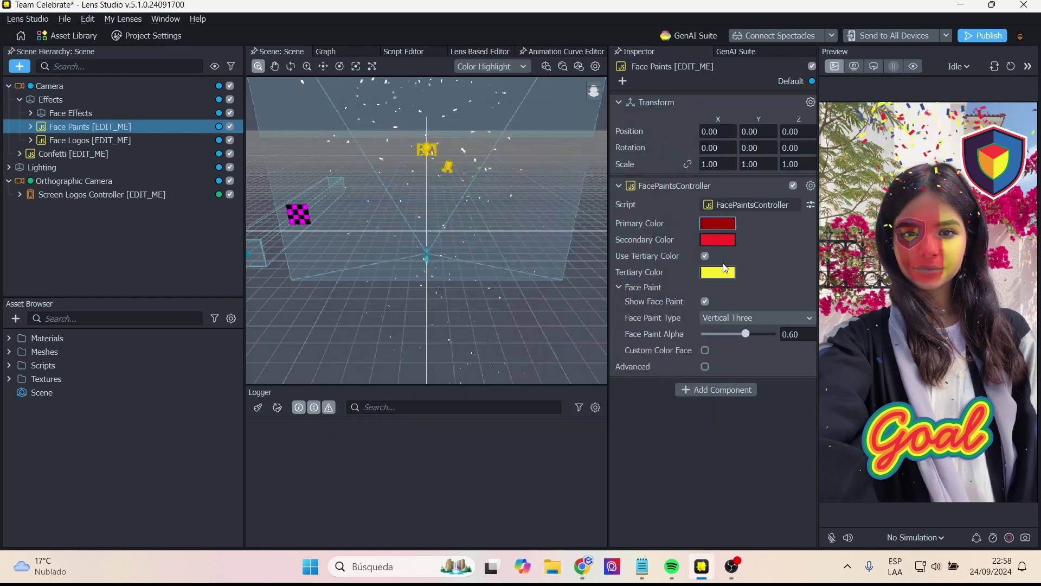
left_click(719, 239)
left_click(494, 244)
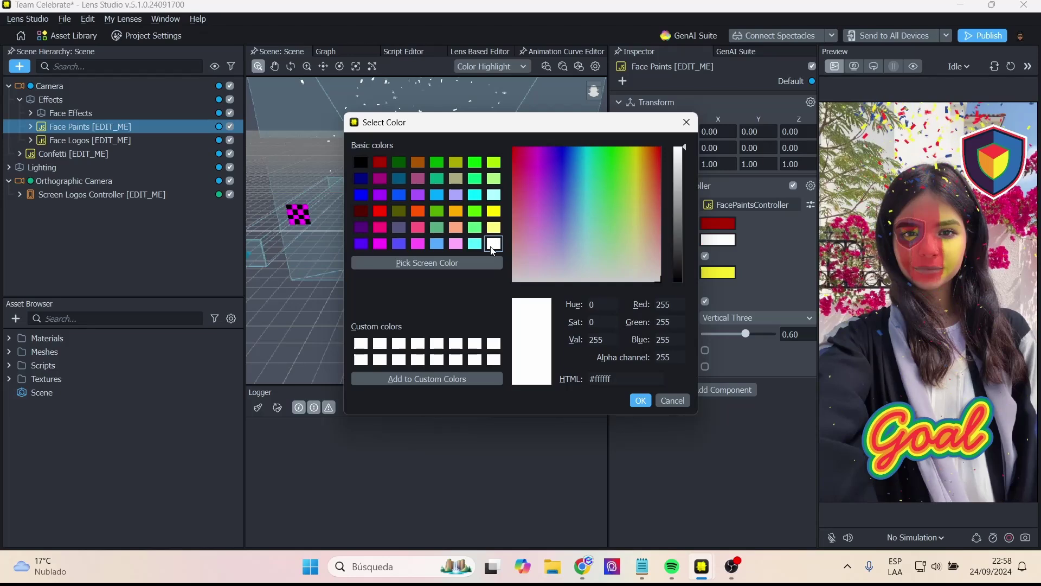
left_click(640, 401)
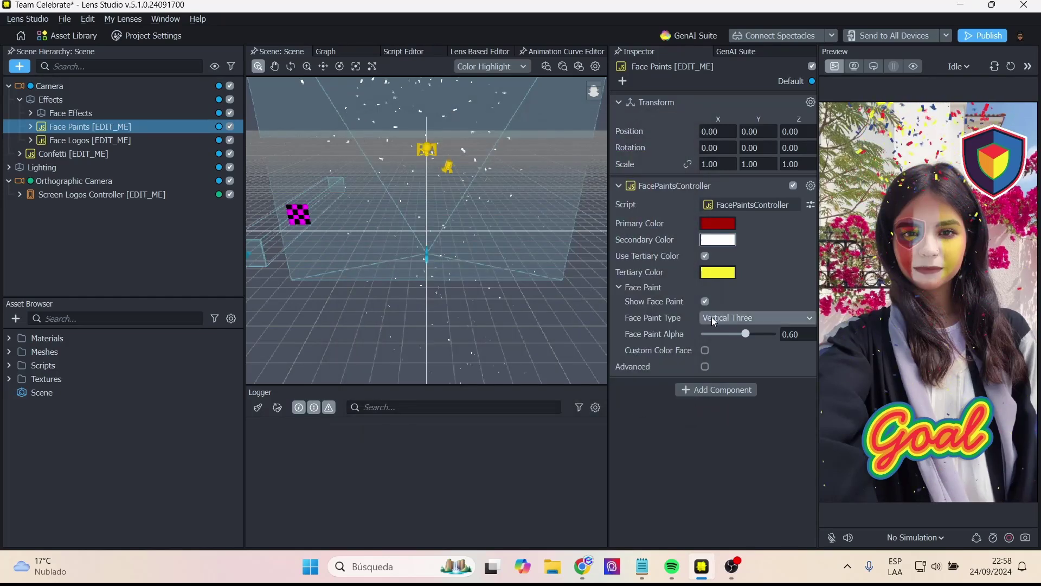
Set the tertiary color of Face Paints to dark red (#aa0000), keeping the Face Paint Alpha at 0.60
left_click(718, 272)
left_click(379, 162)
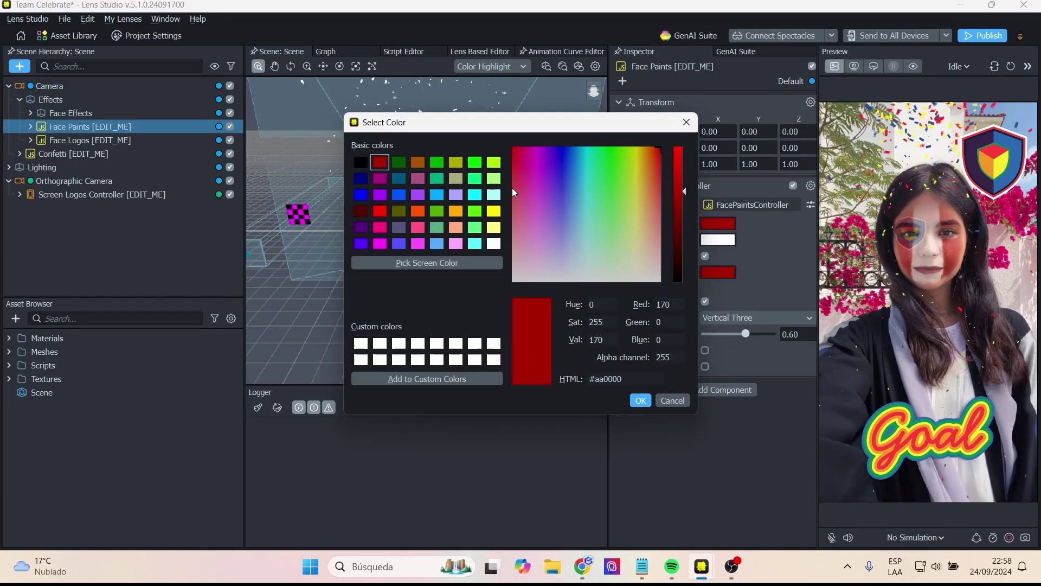
left_click(640, 401)
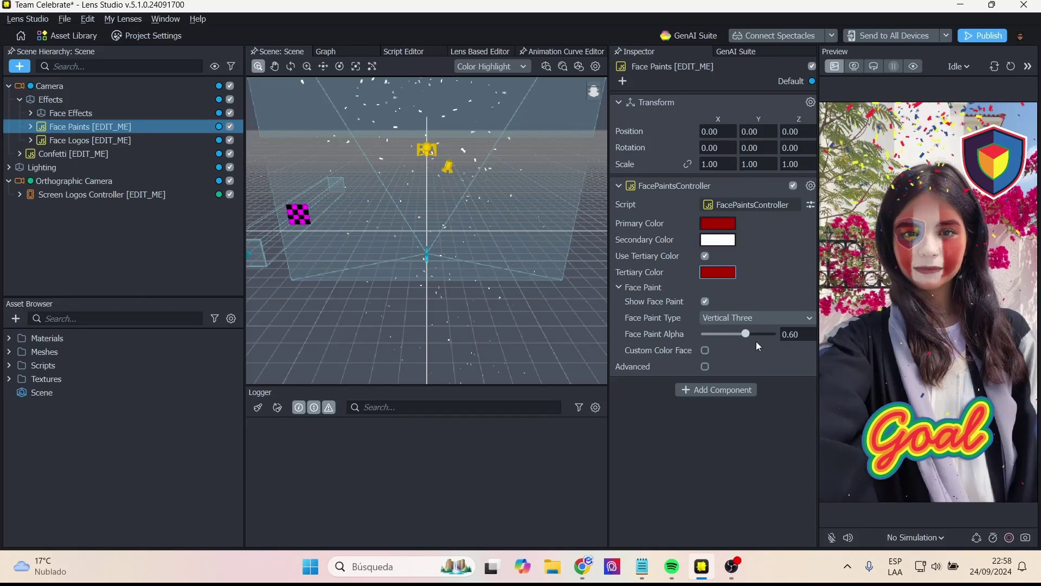
mouse_move(747, 337)
left_mouse_down()
mouse_move(776, 336)
mouse_move(709, 337)
mouse_move(747, 340)
left_mouse_up()
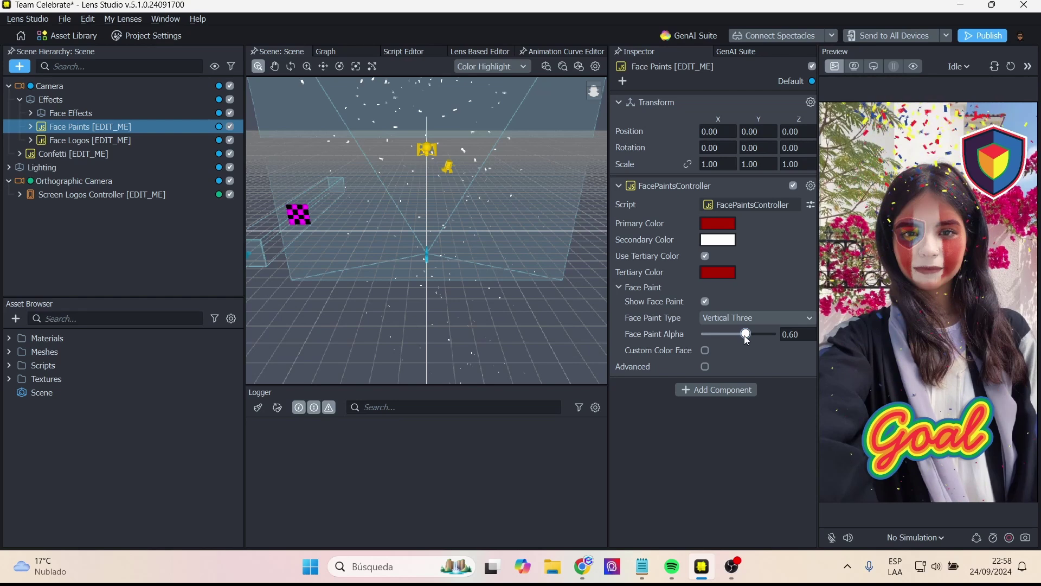
Import the image Logotipo_de_la_Federación_Peruana_de_Fútbol.svg.png and assign it as the Team Logo of Face Logos
left_click(97, 142)
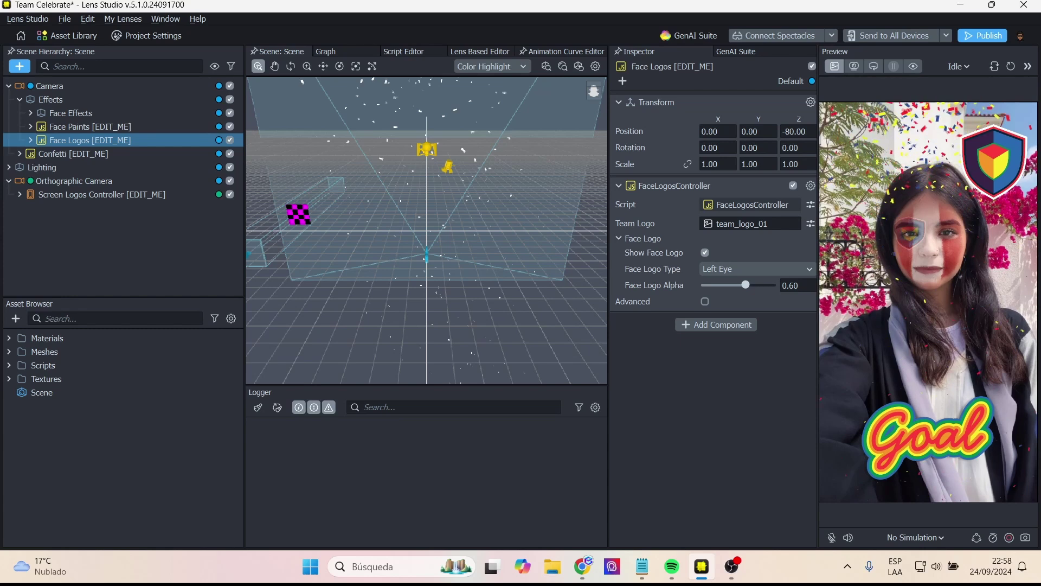
key("super+e")
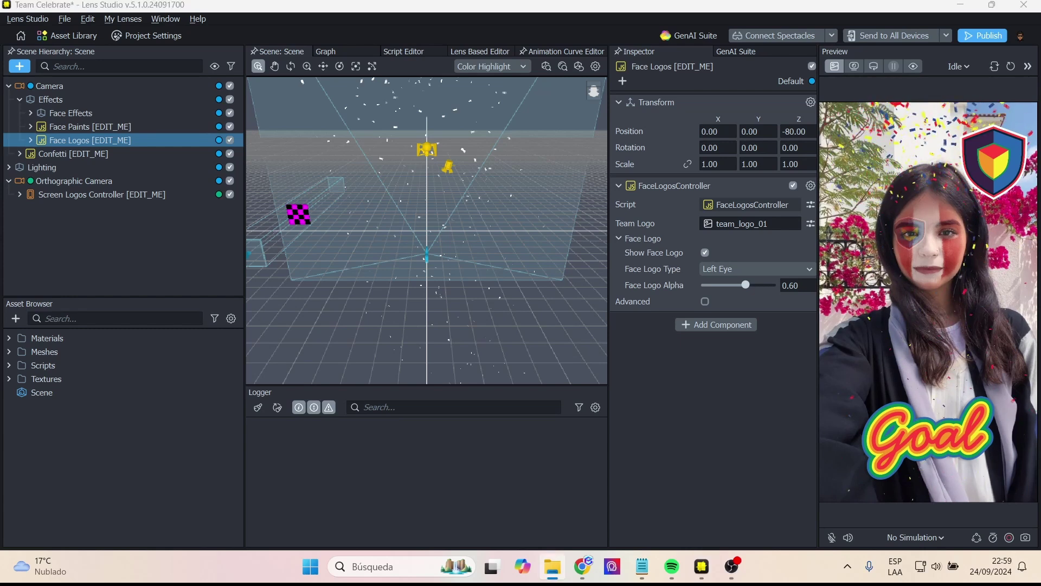
left_click_drag(113, 424, 112, 424)
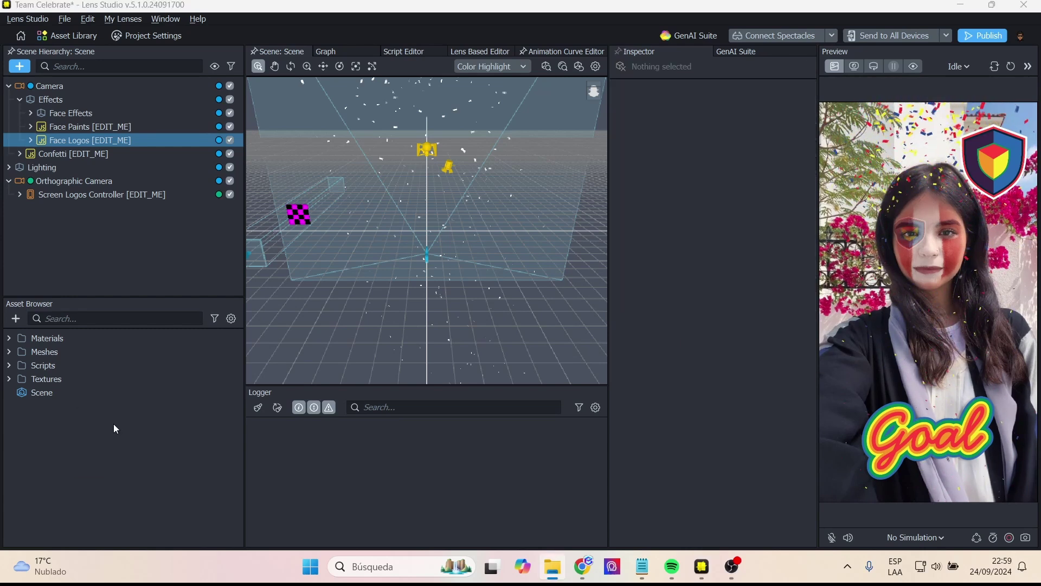
left_click(104, 140)
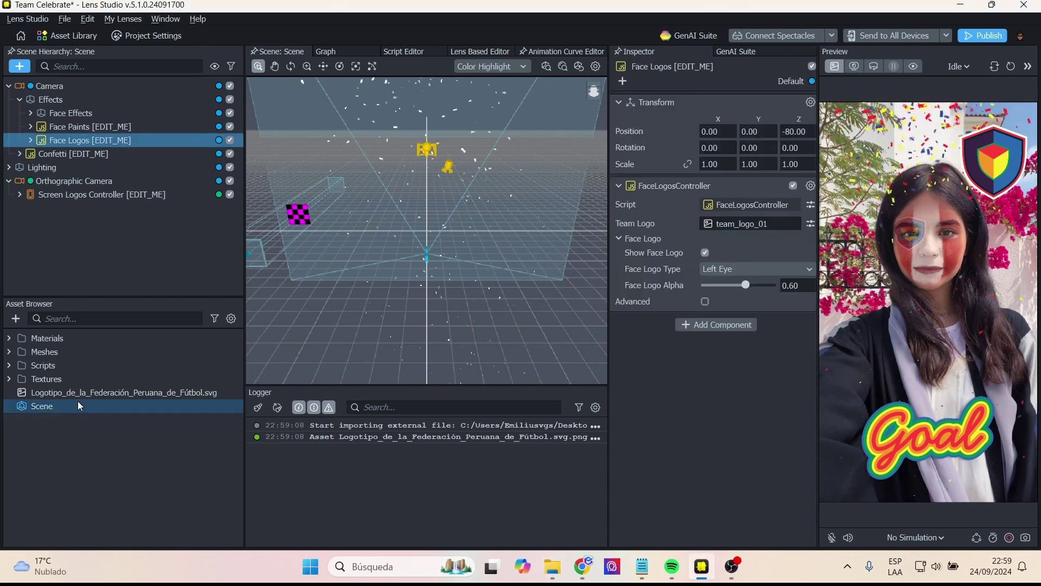
left_click_drag(77, 397, 758, 222)
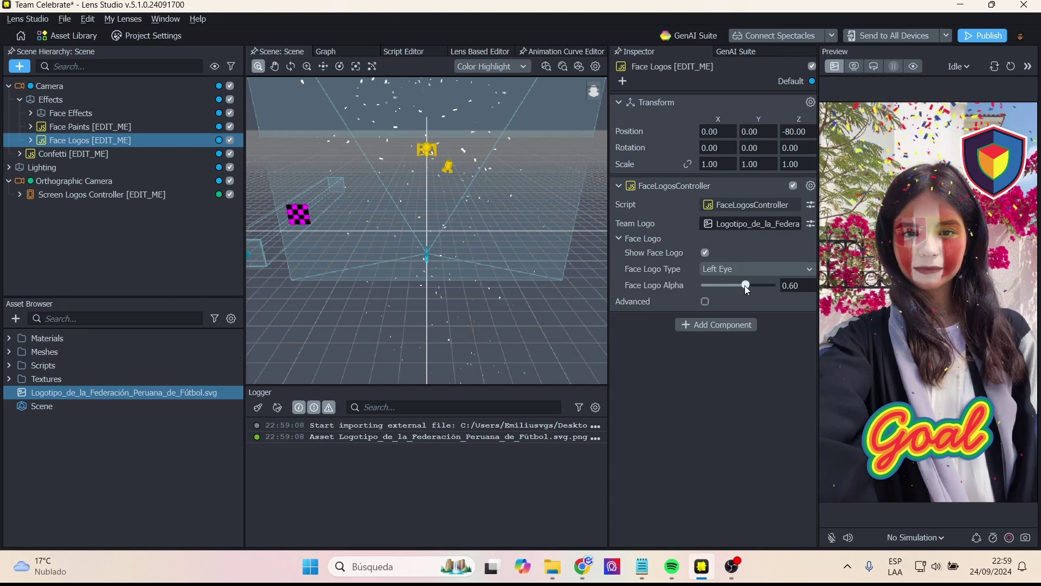
Set the Face Logo Alpha to 0.58 after trying 1.00, and toggle the face logo's display off and on
left_click_drag(746, 286, 778, 287)
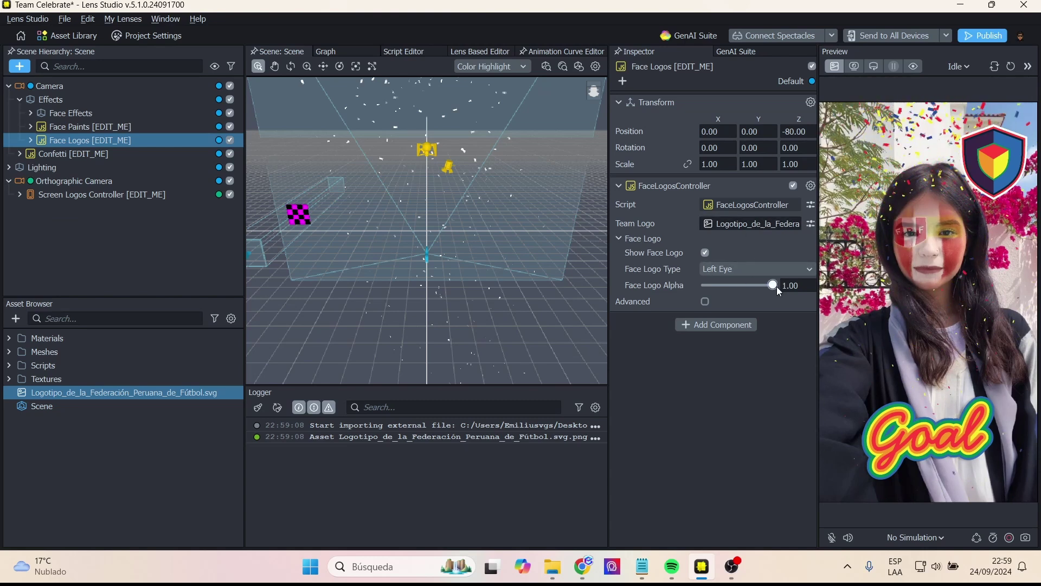
left_click(744, 286)
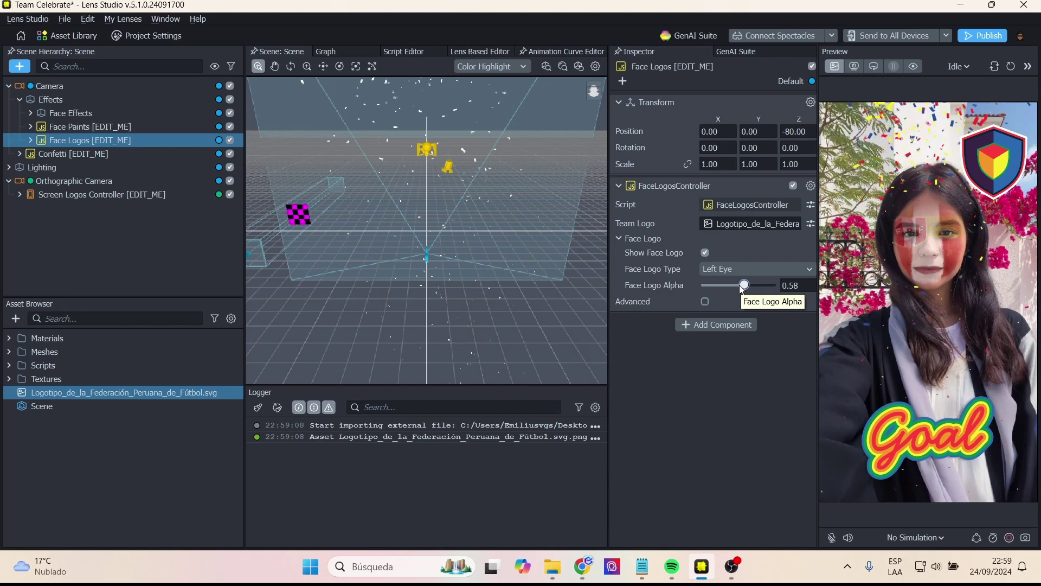
left_click(705, 252)
left_click(705, 253)
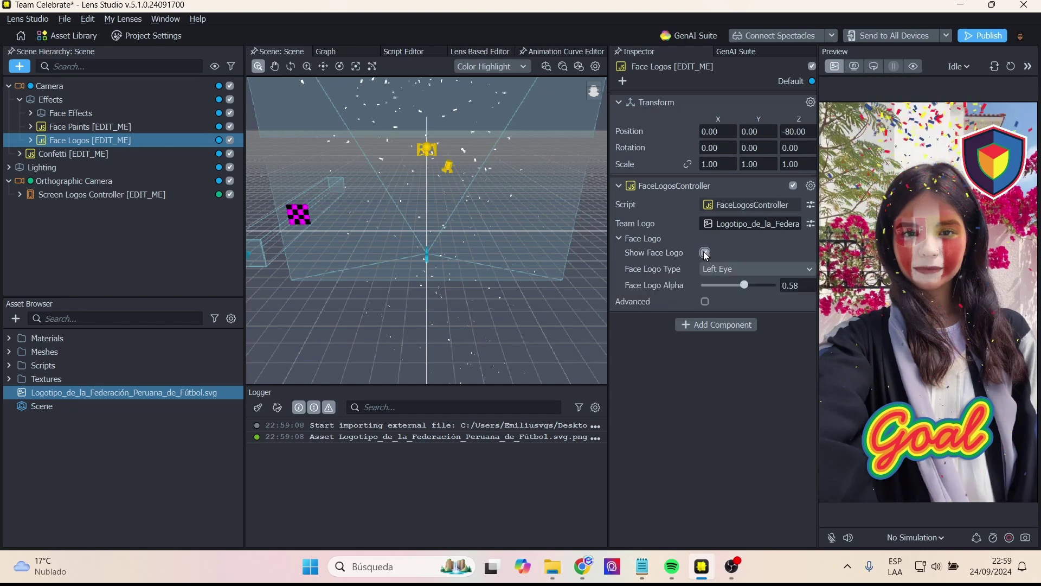
Try the Right Eye, Left Cheek, Both Cheeks and Full Face logo types, and set the Face Logo Type to Right Eye
left_click(728, 269)
left_click(727, 284)
left_click(731, 270)
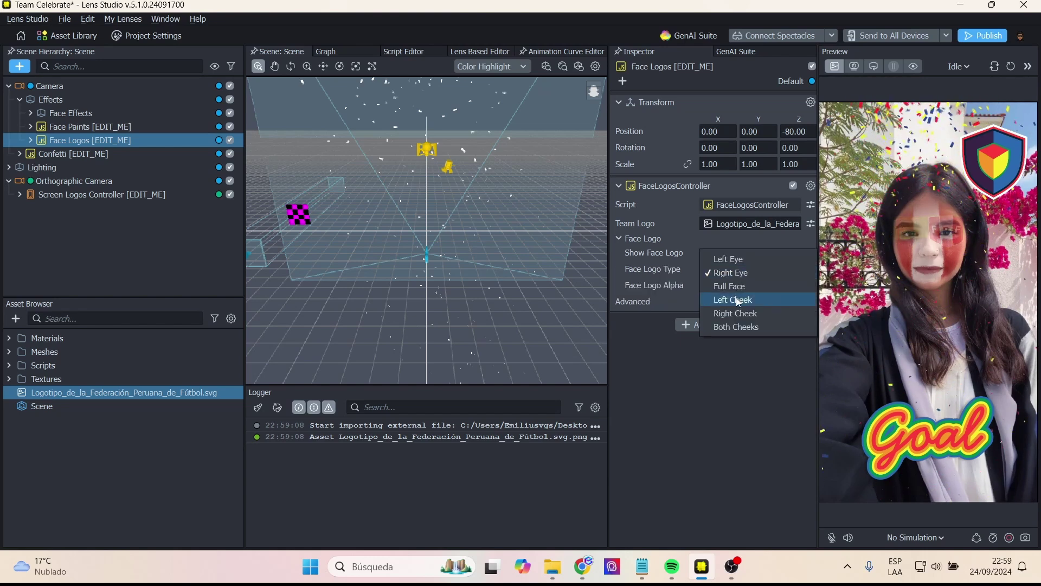
left_click(737, 297)
left_click(740, 269)
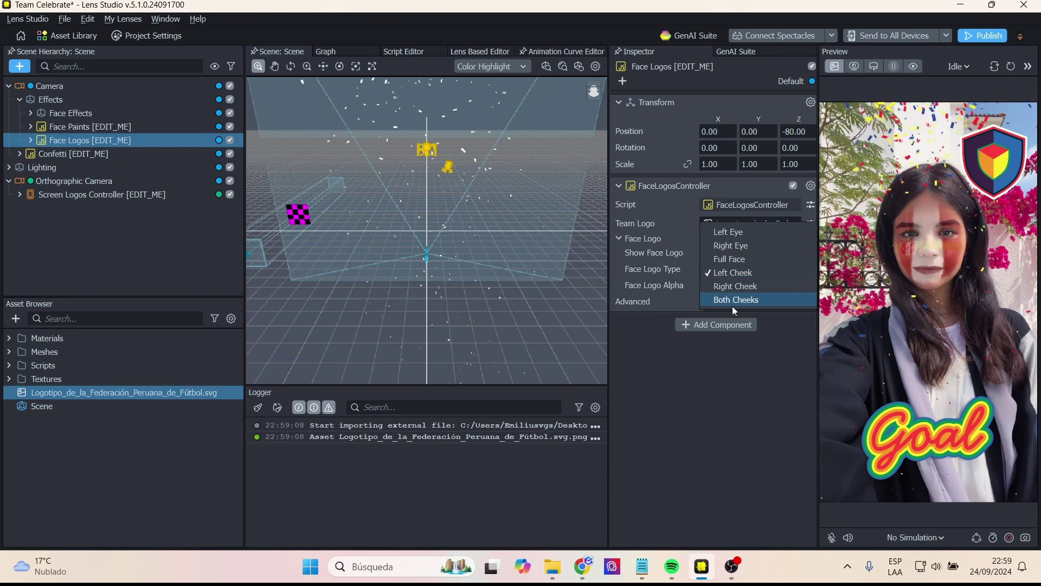
left_click(732, 298)
left_click(735, 269)
left_click(739, 234)
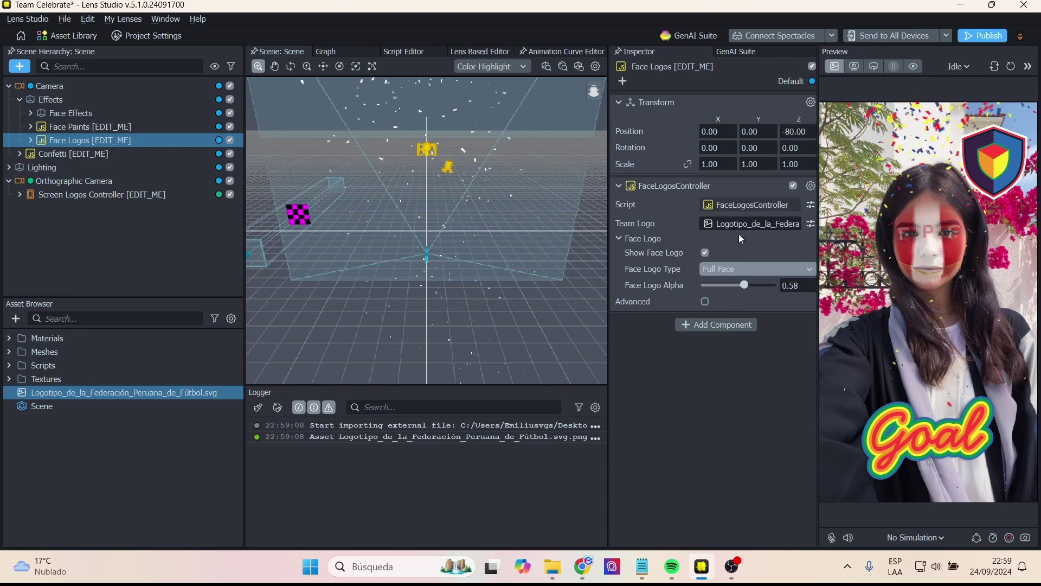
left_click(746, 269)
left_click(749, 260)
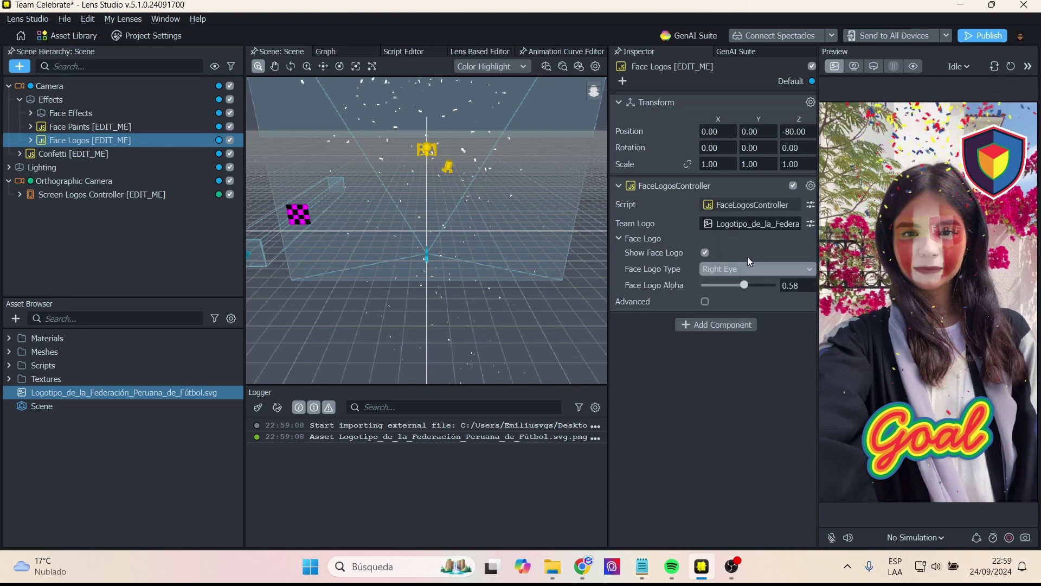
Toggle the Advanced option of Face Logos on and off, and set the primary color of Confetti to white
left_click(705, 301)
left_click(706, 301)
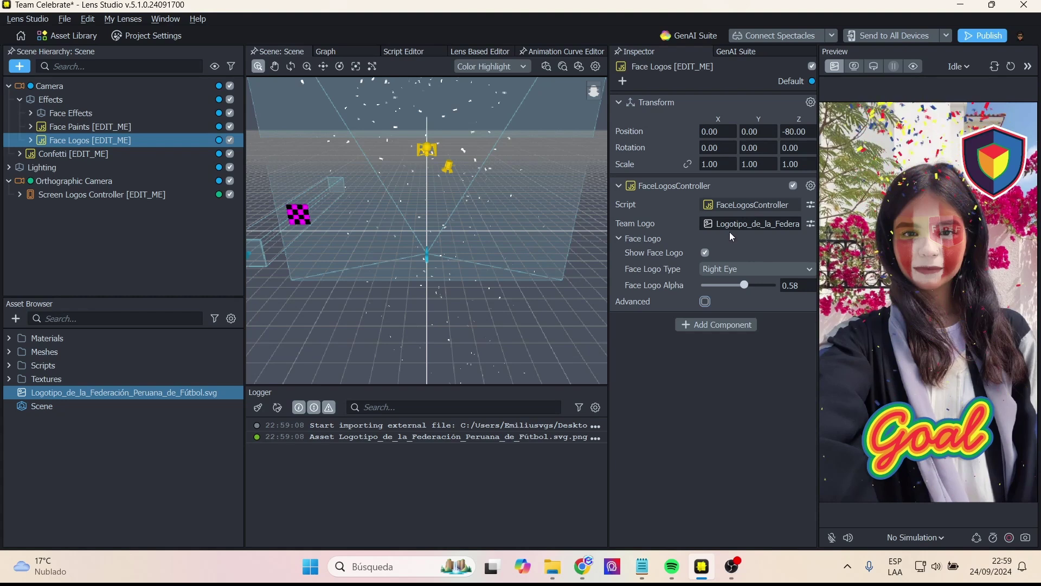
left_click(97, 156)
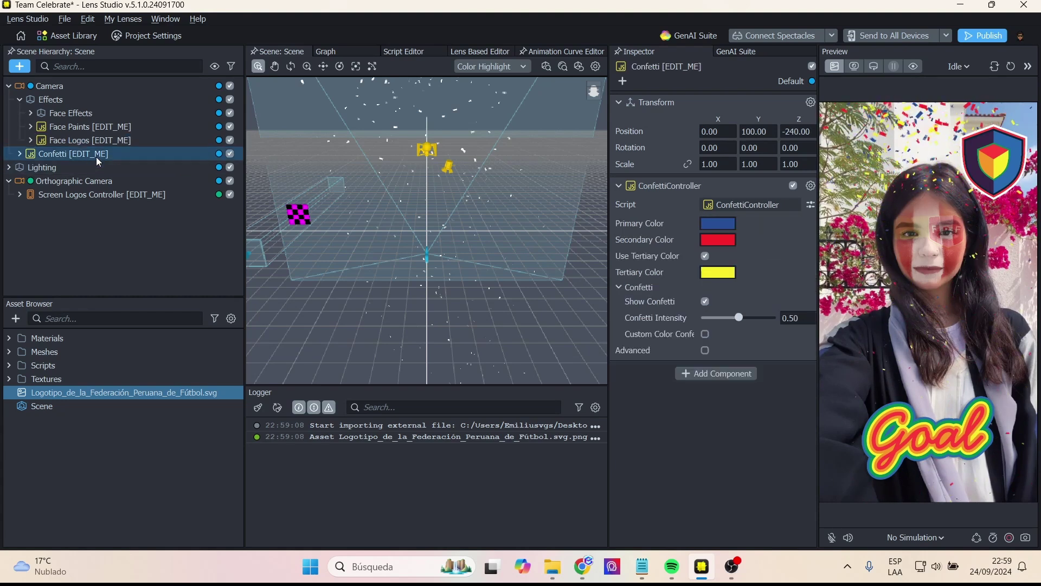
left_click(731, 226)
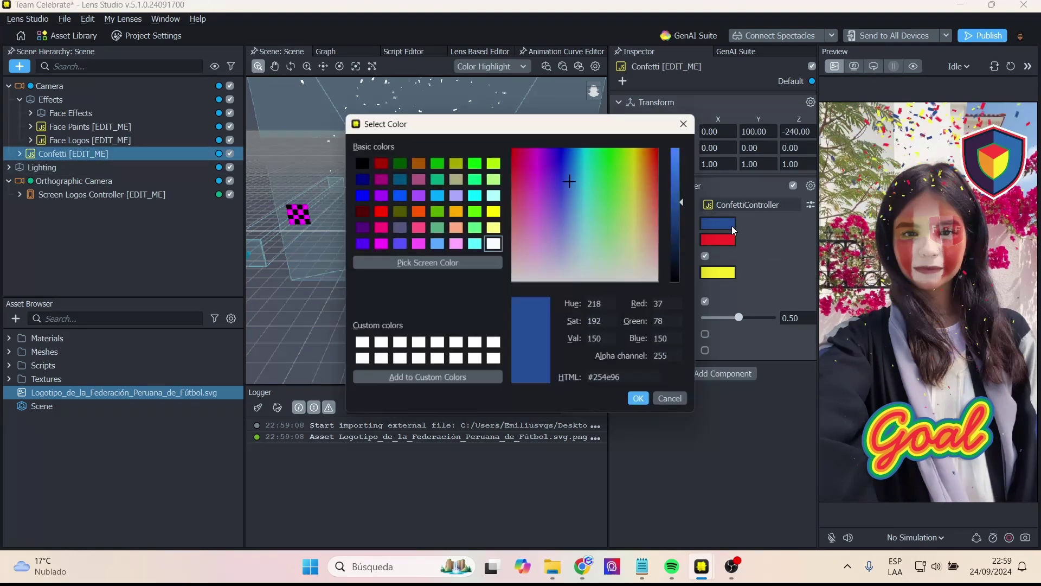
left_click(494, 244)
left_click(640, 400)
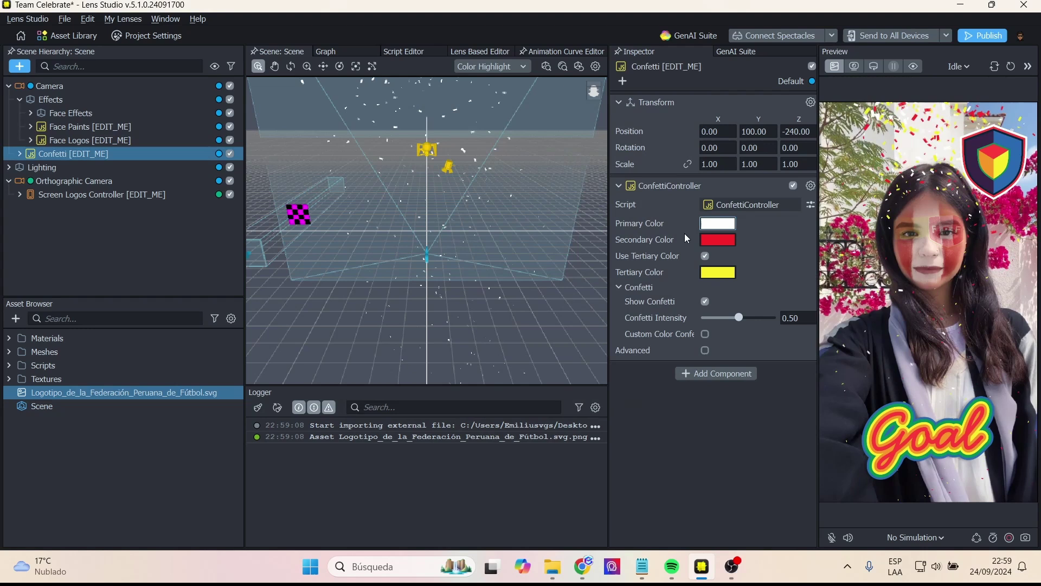
Set the secondary color of Confetti to dark red (#aa0000) and its tertiary color to blue (#0000ff)
left_click(719, 239)
left_click(380, 162)
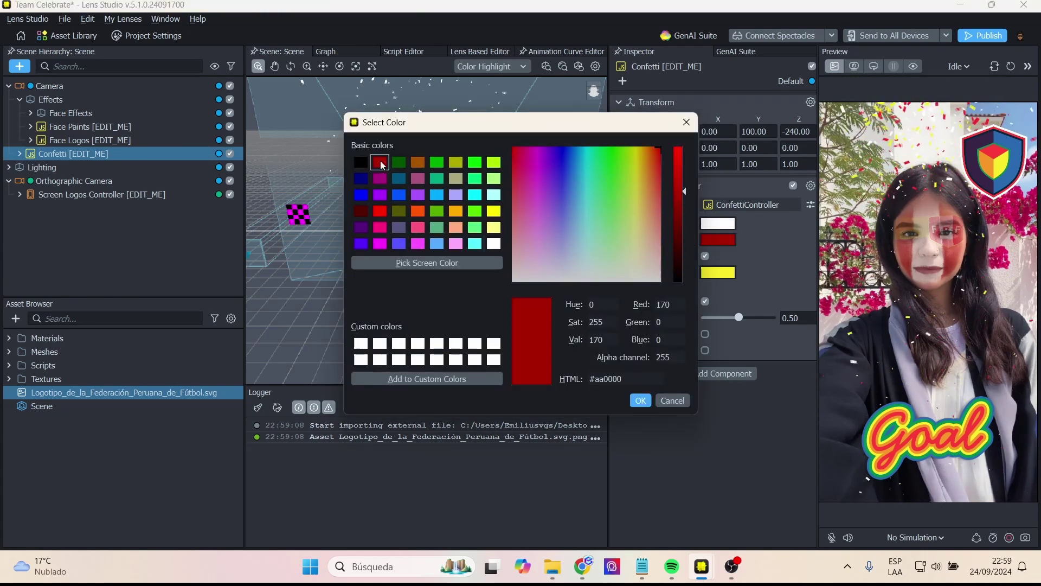
left_click(640, 400)
left_click(708, 275)
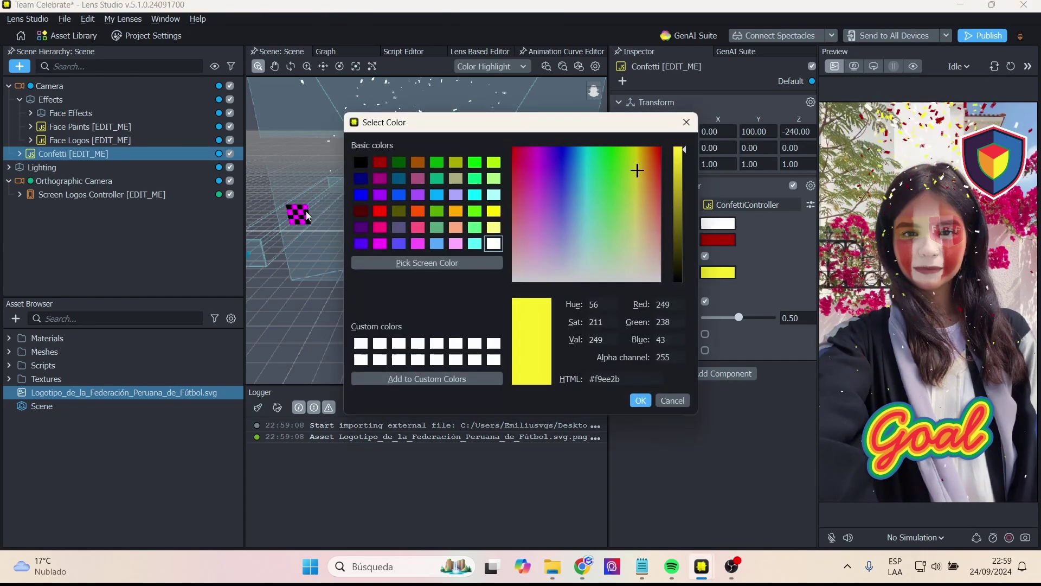
left_click(365, 191)
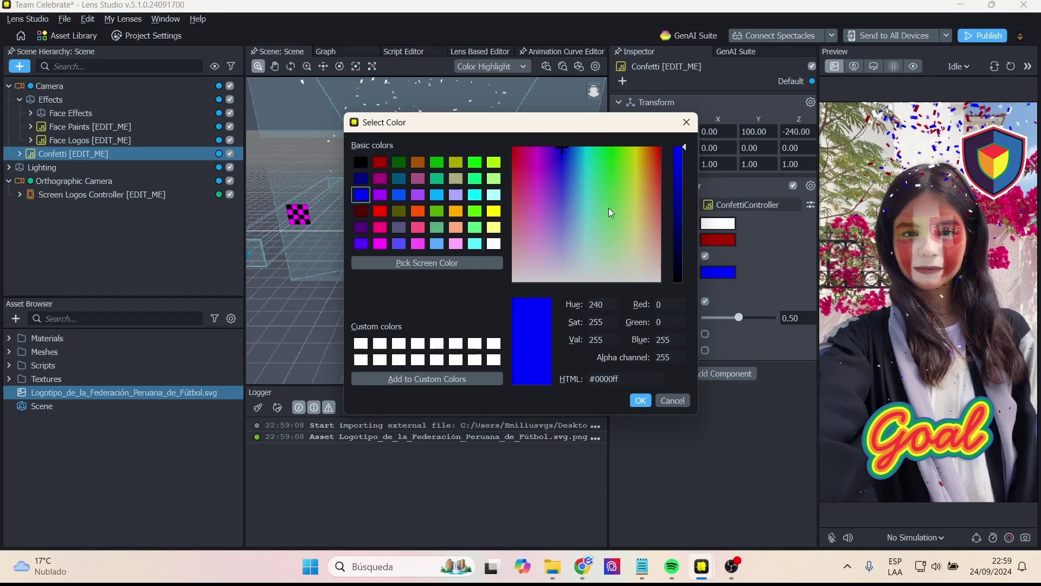
left_click(639, 401)
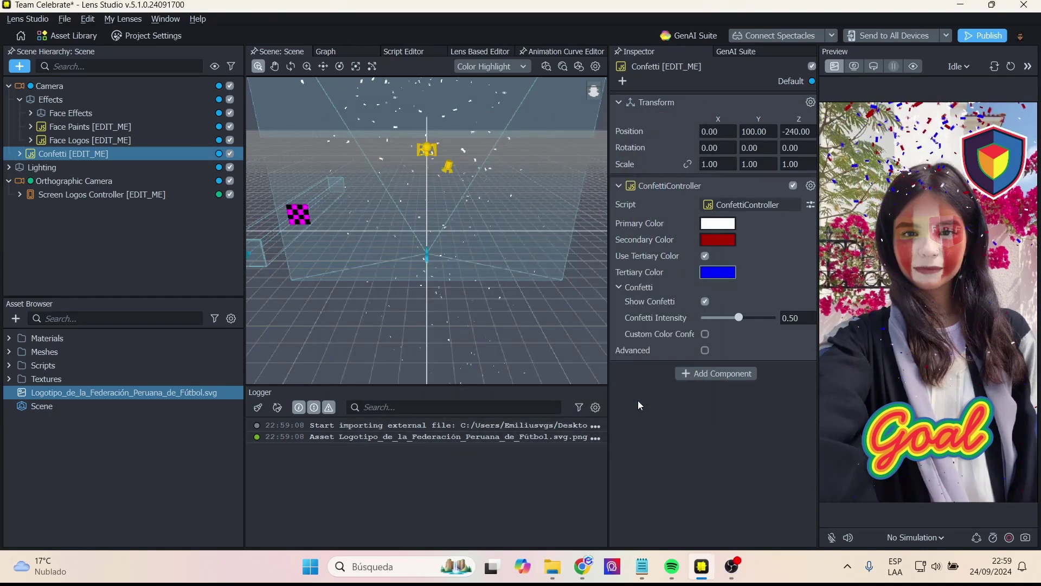
Toggle the confetti display off and on to compare the lens preview
left_click(705, 301)
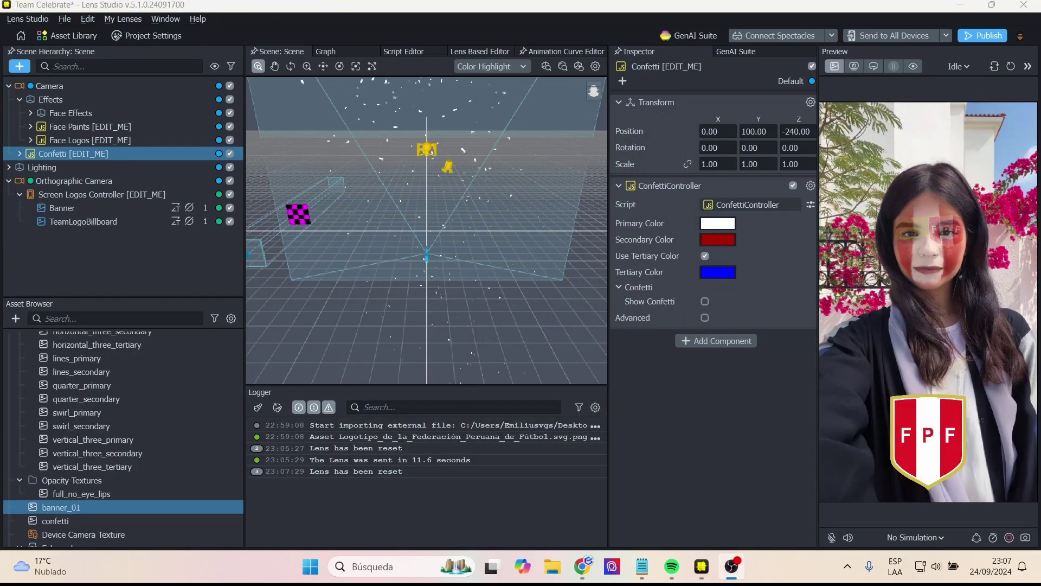
left_click(705, 302)
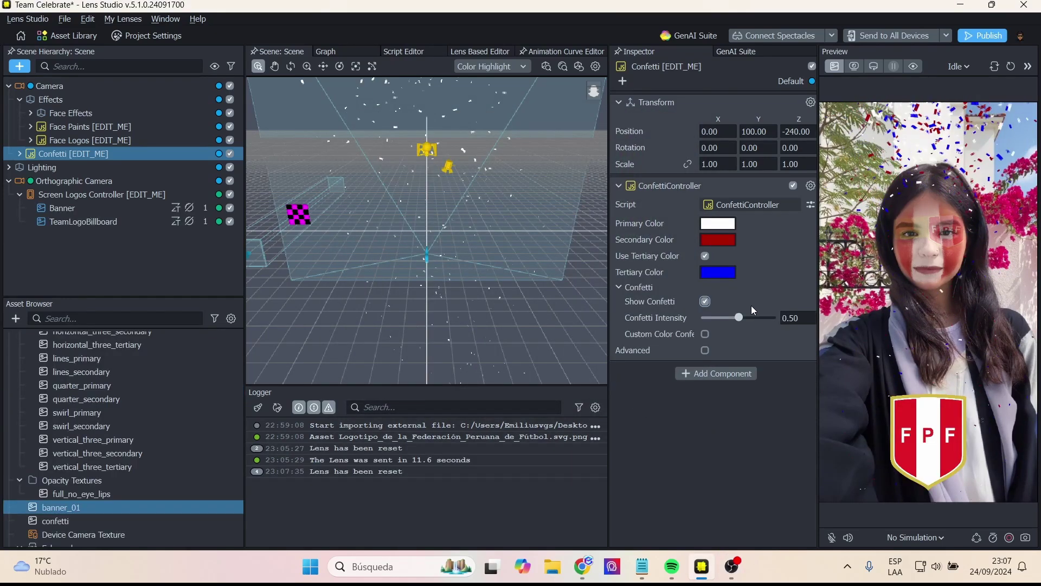
left_click(705, 302)
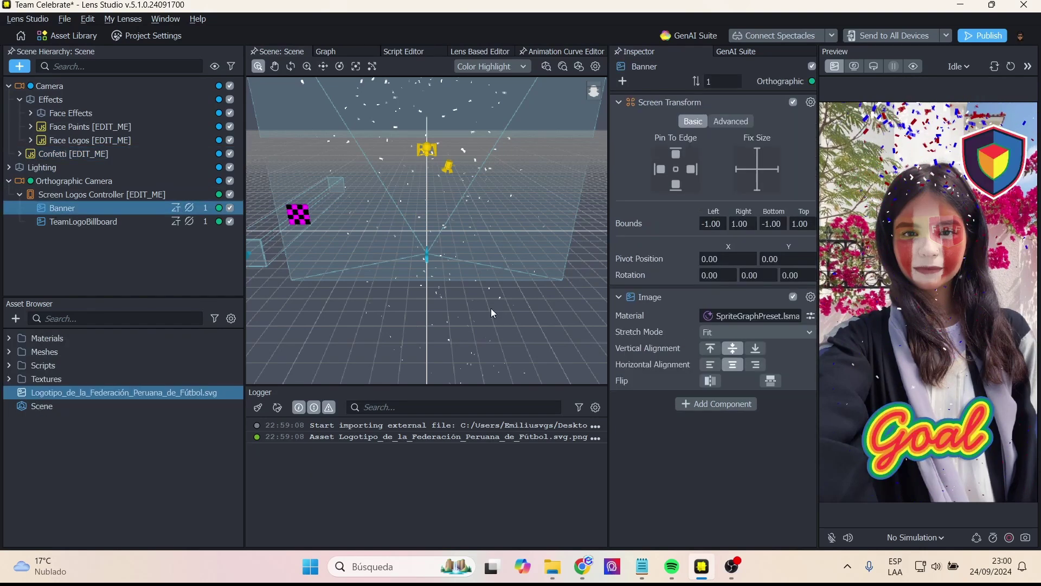
Assign Logotipo_de_la_Federación_Peruana_de_Fútbol.svg as the Team Logo of the Screen Logos Controller, keeping the Logo Alpha at 1.00
left_click(67, 221)
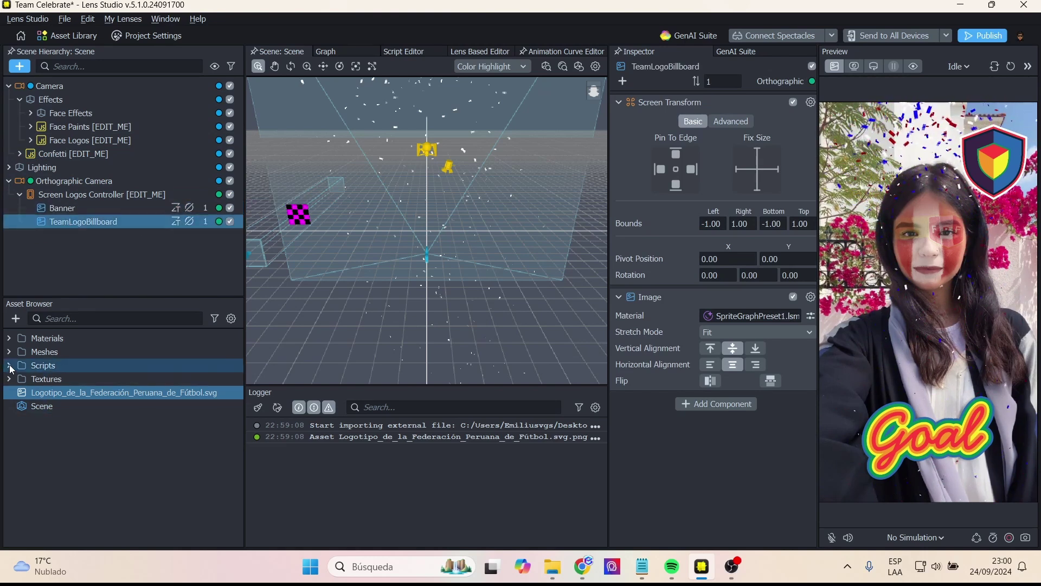
left_click(124, 196)
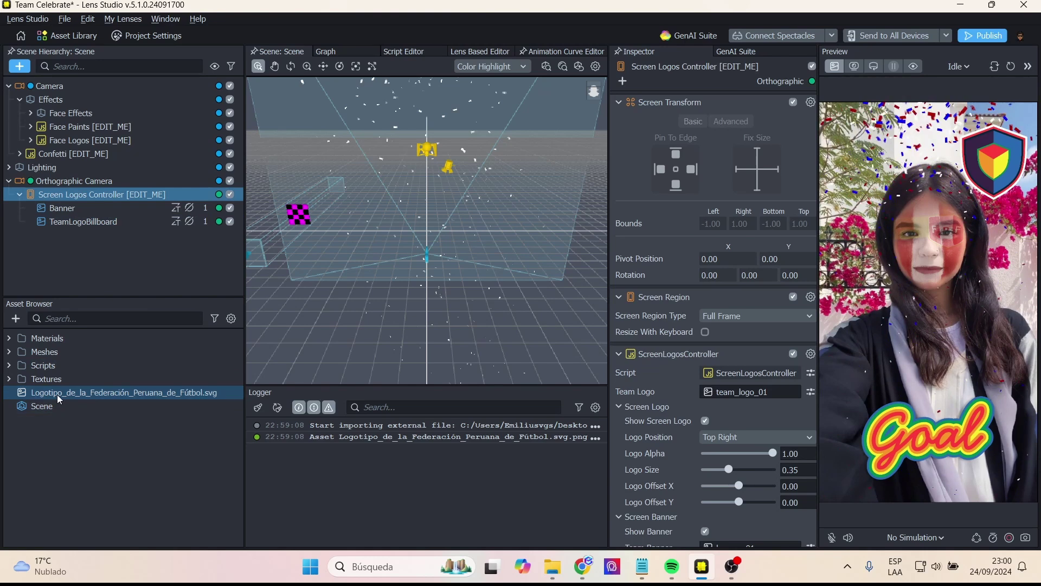
left_click_drag(57, 392, 725, 389)
scroll(699, 404, "down", 2)
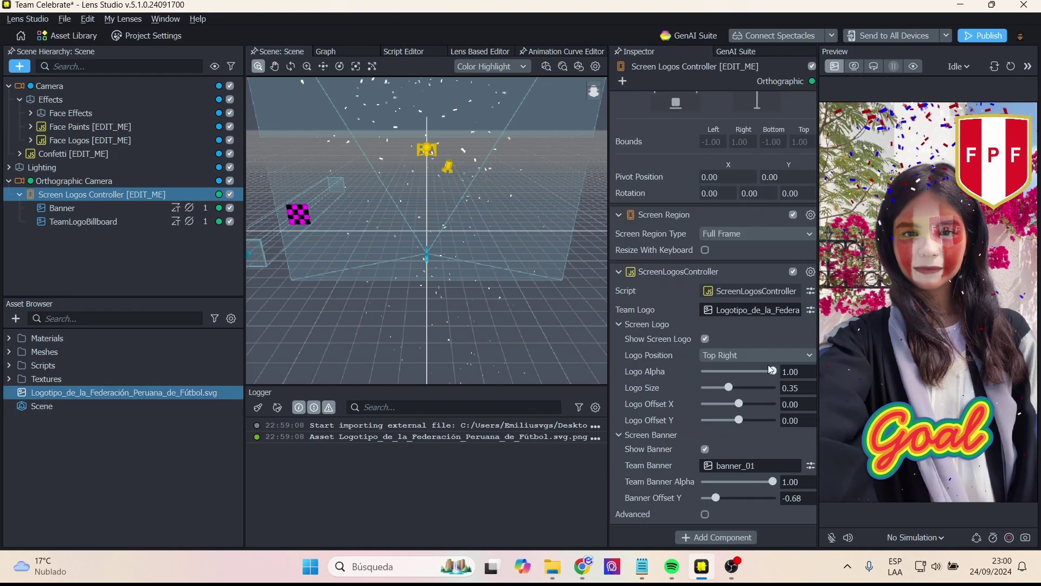
mouse_move(769, 369)
left_mouse_down()
mouse_move(727, 371)
mouse_move(779, 377)
left_mouse_up()
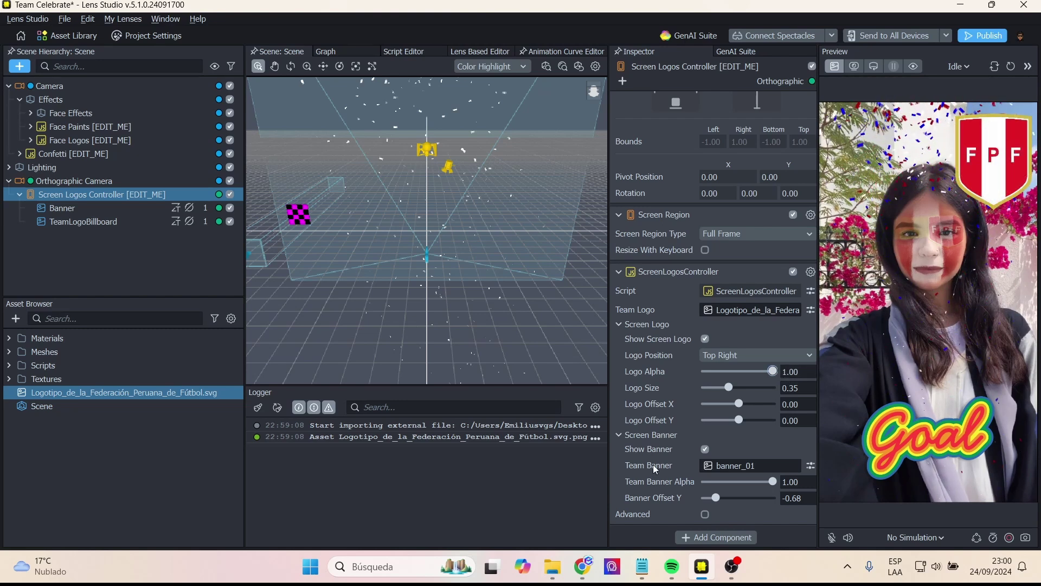
Examine the textures available for the Team Banner, the banner texture's properties and the contents of the Materials folder
left_click(727, 467)
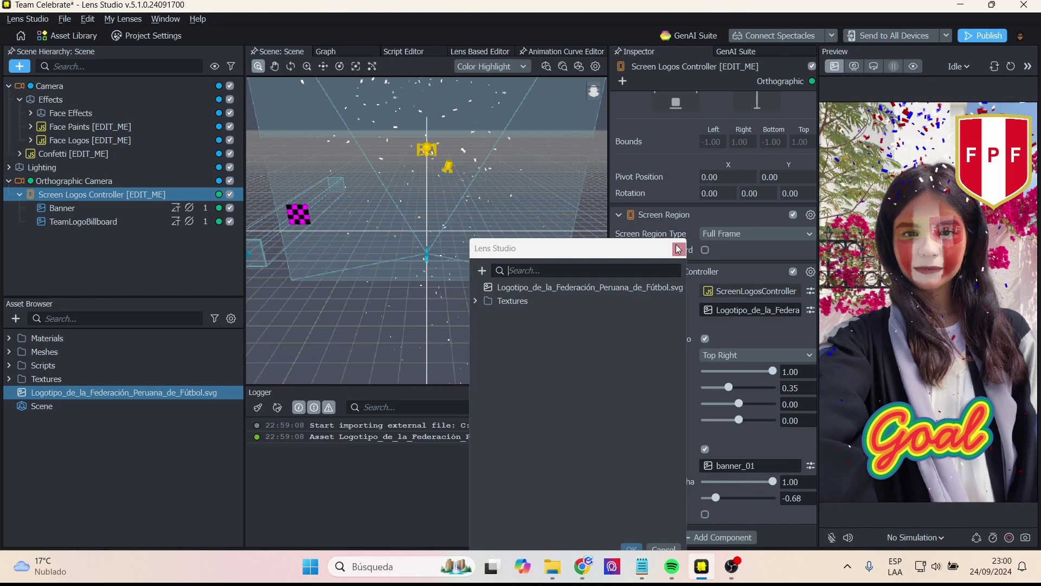
key("Escape")
left_click(710, 460)
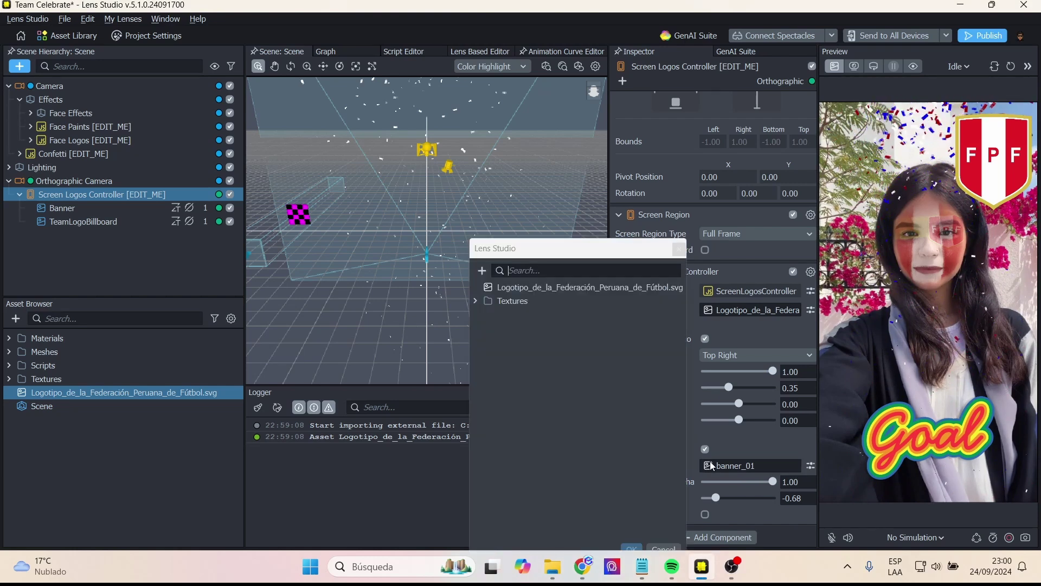
left_click(474, 301)
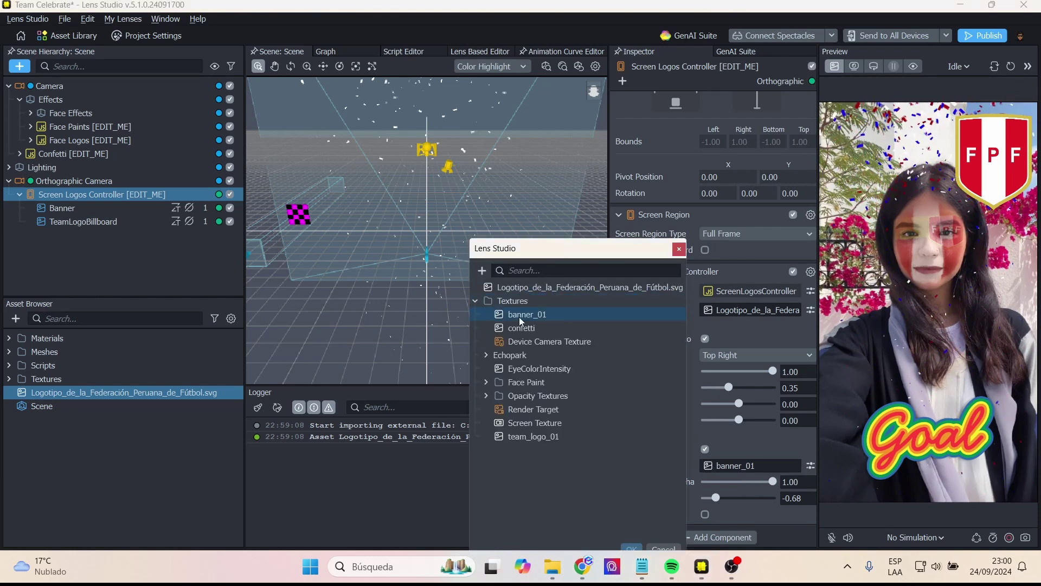
left_click(679, 249)
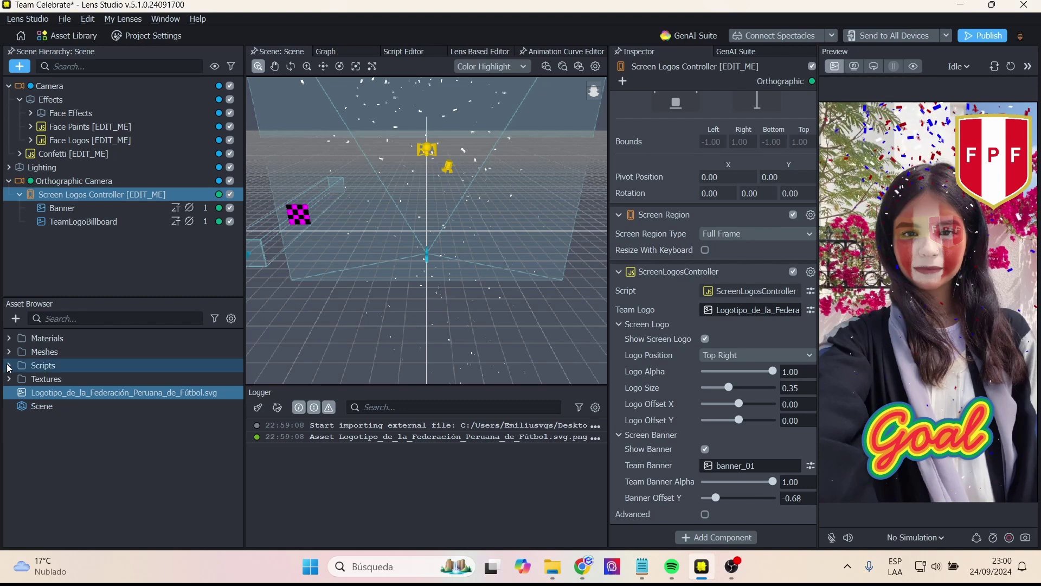
left_click(10, 338)
left_click(49, 488)
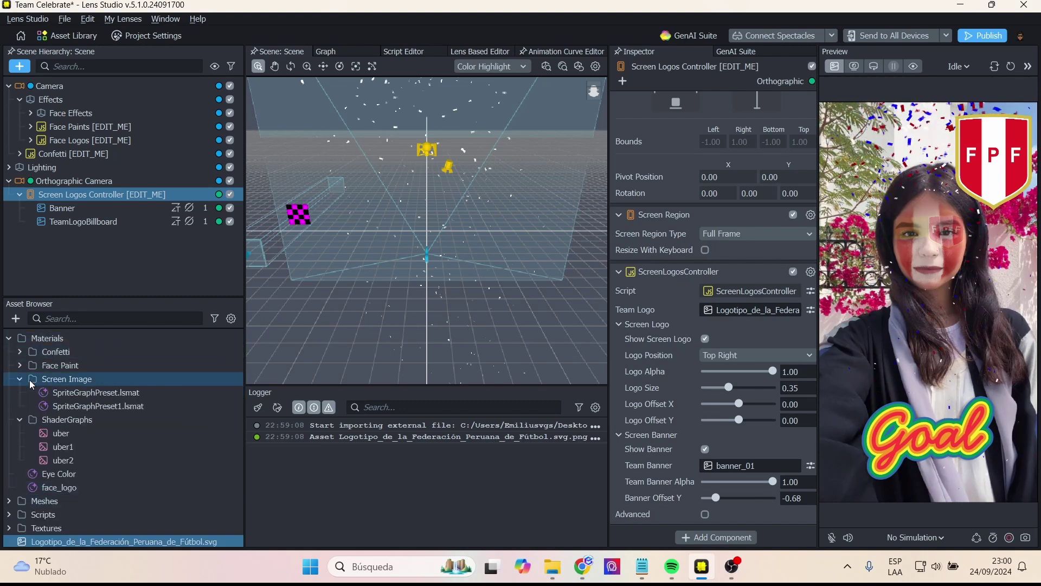
left_click(809, 468)
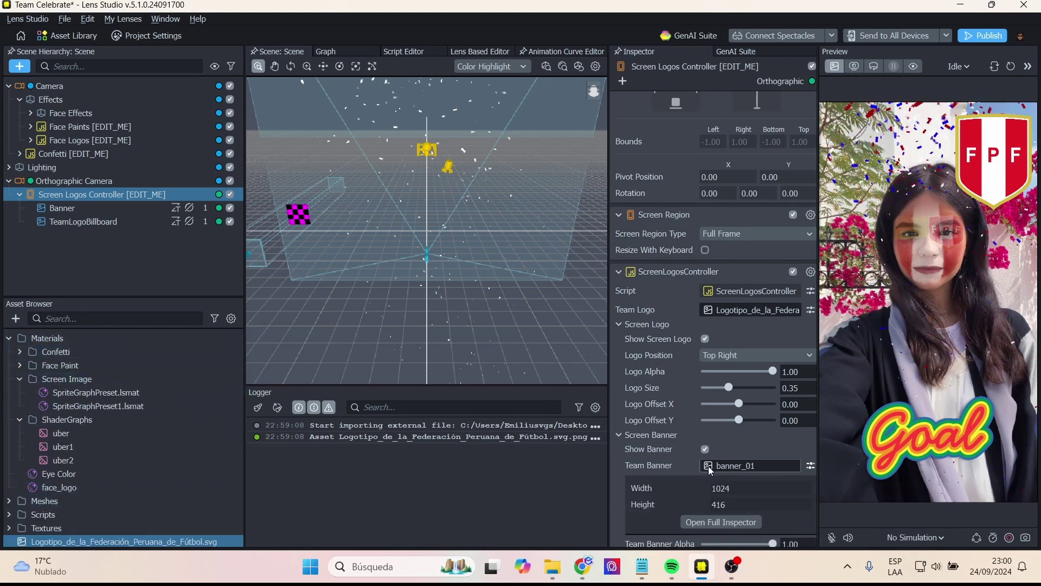
left_click(810, 466)
left_click(708, 469)
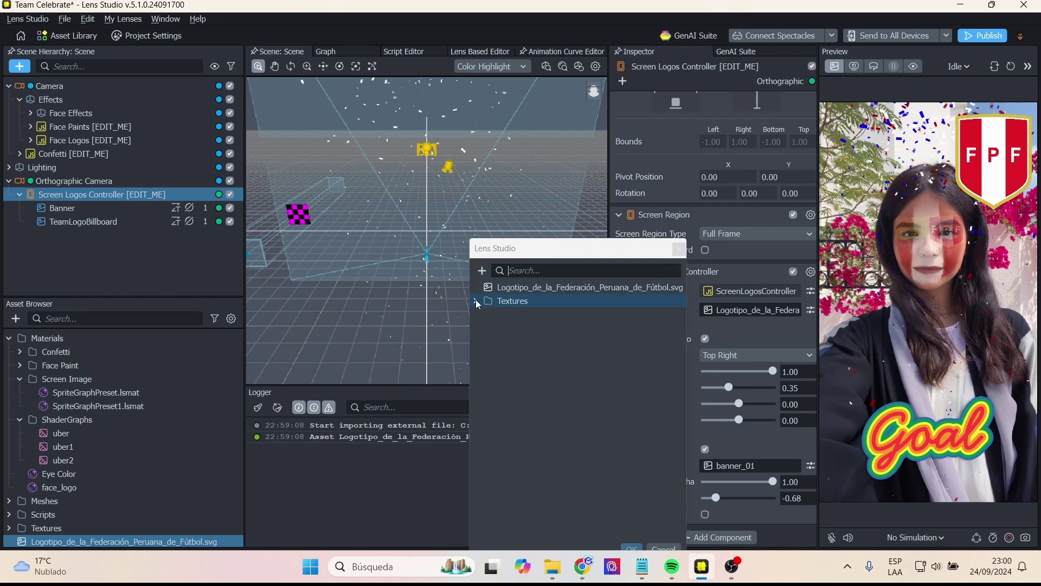
left_click(678, 249)
left_click(8, 338)
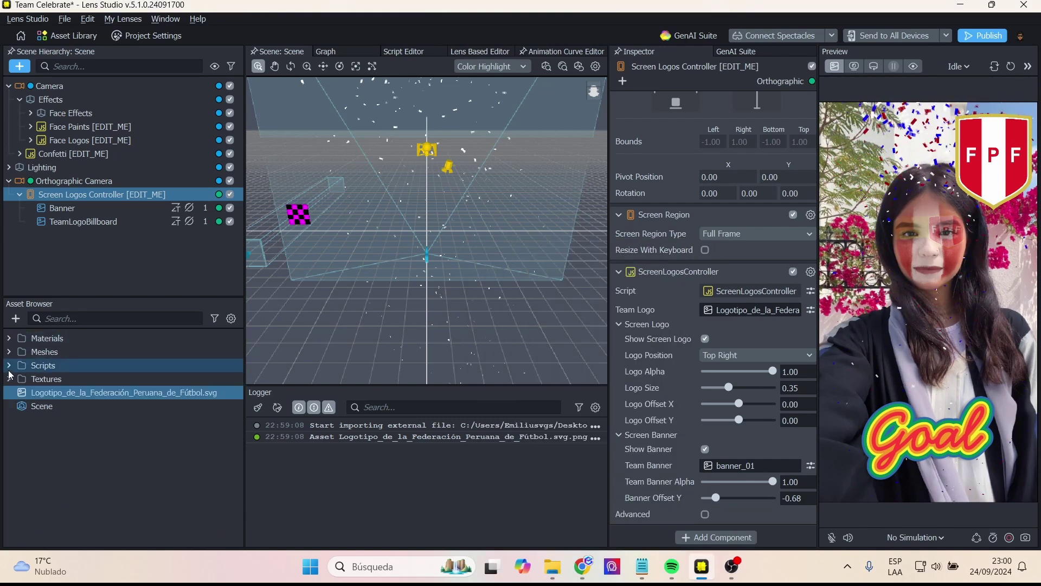
Find the banner_01 texture in the Textures folder and inspect its preview alongside the full_no_eye_lips texture
left_click(9, 379)
scroll(115, 492, "down", 2)
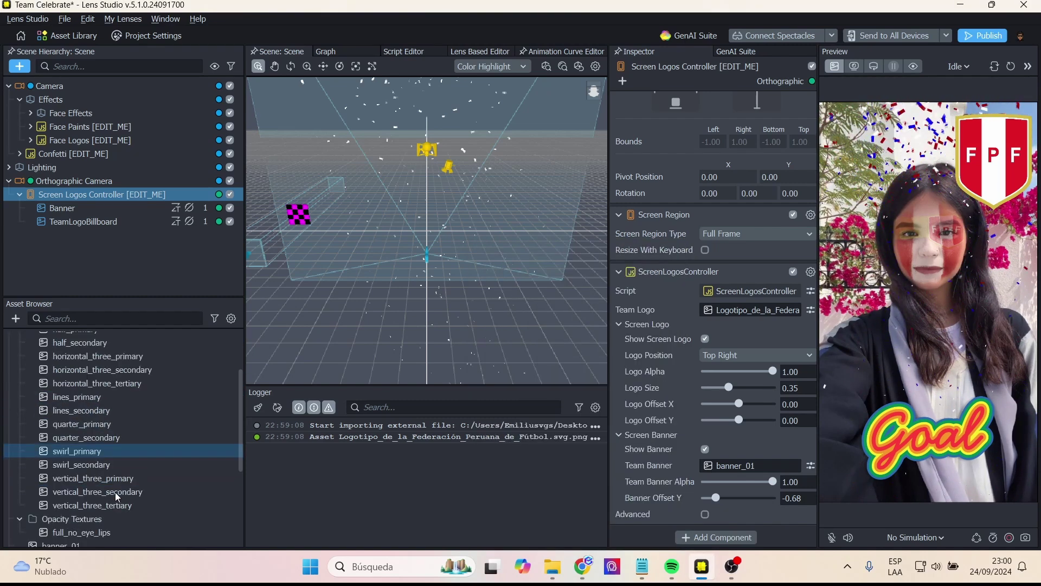
scroll(115, 492, "down", 1)
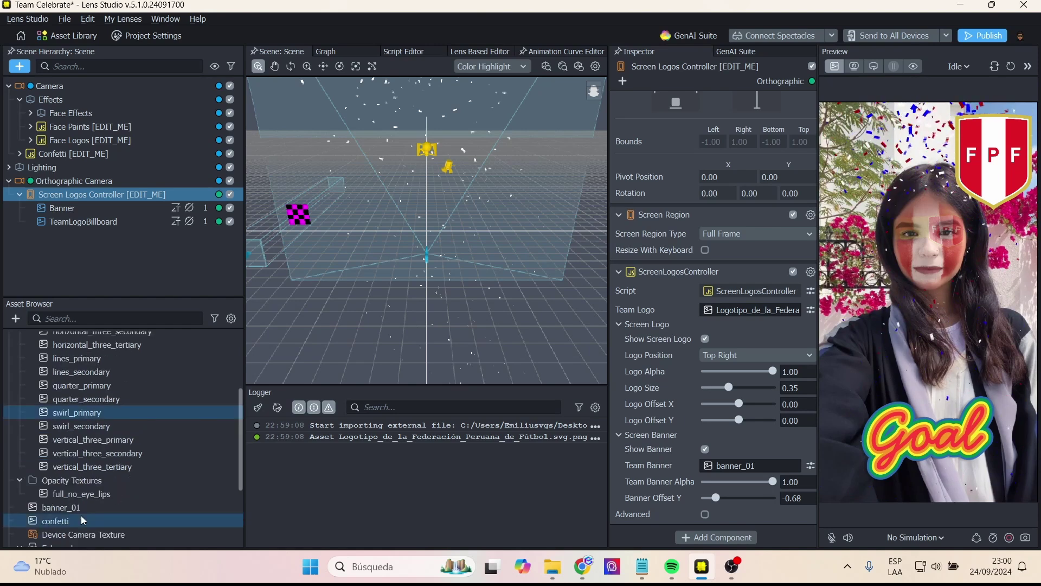
left_click(77, 507)
right_click(77, 507)
left_click(54, 507)
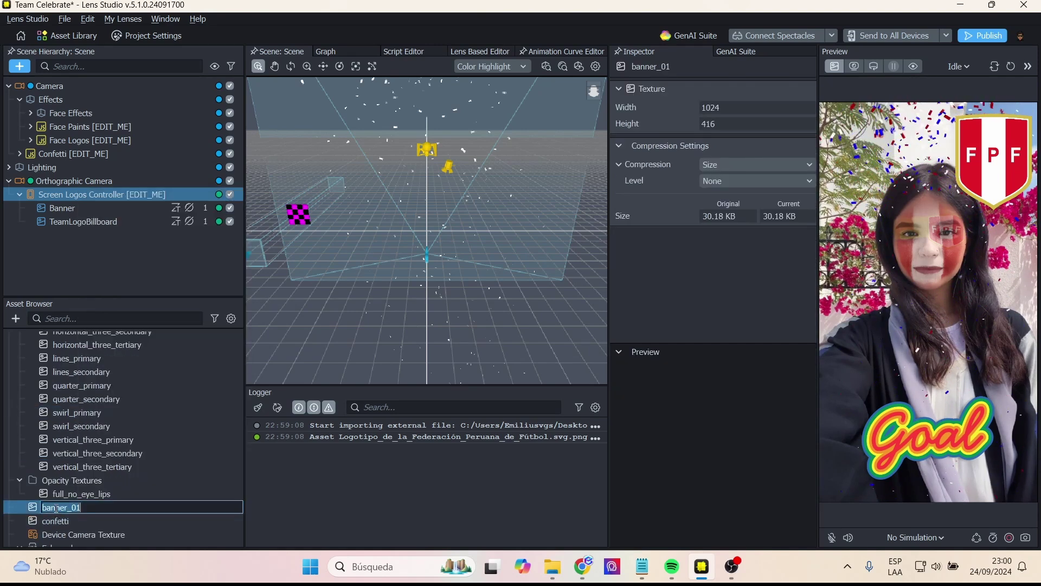
key("Return")
left_click(100, 493)
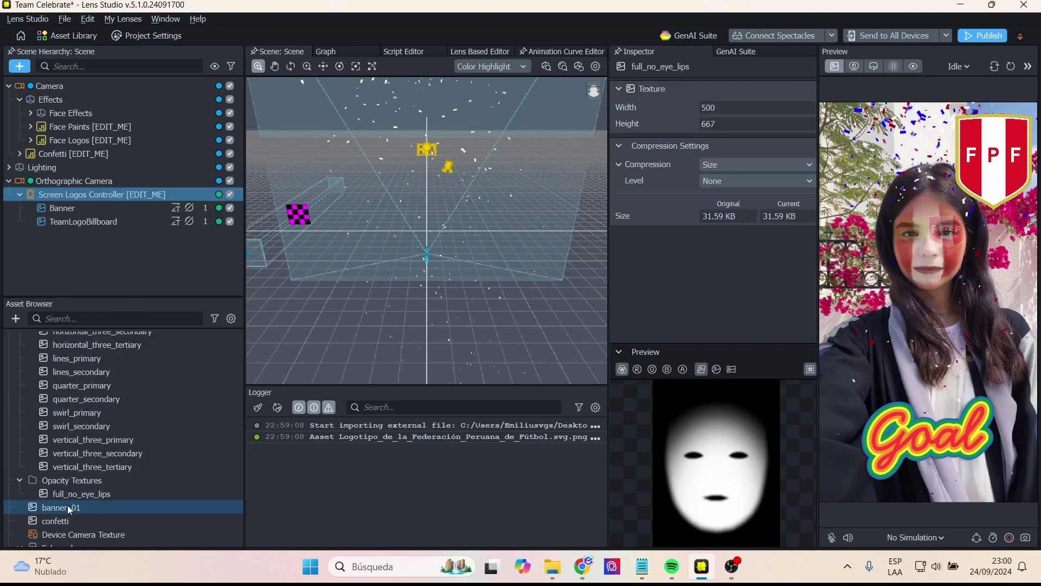
left_click(72, 508)
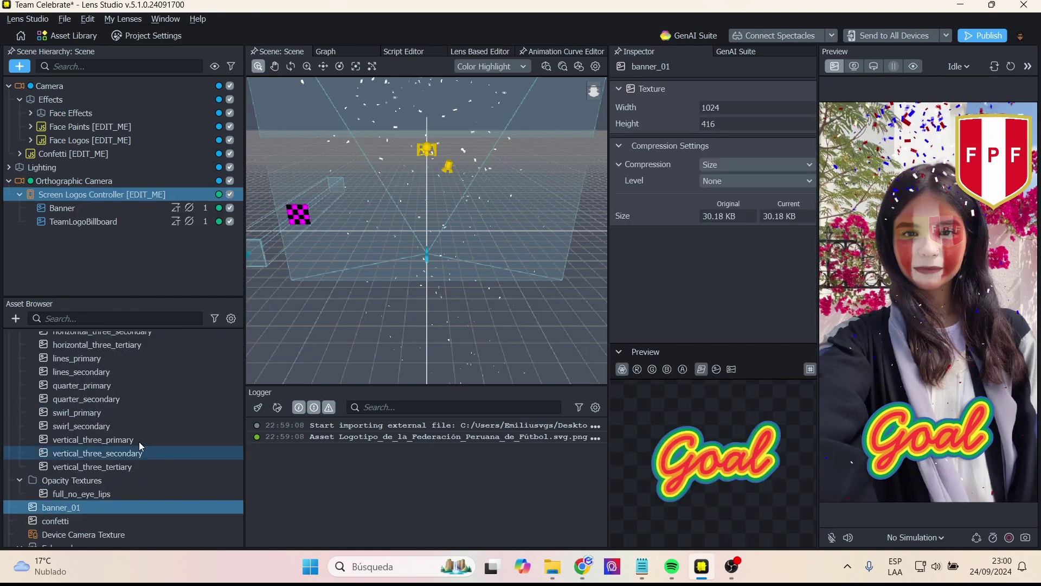
Hide the screen banner of the Screen Logos Controller
left_click(84, 197)
scroll(643, 454, "down", 3)
left_click(705, 451)
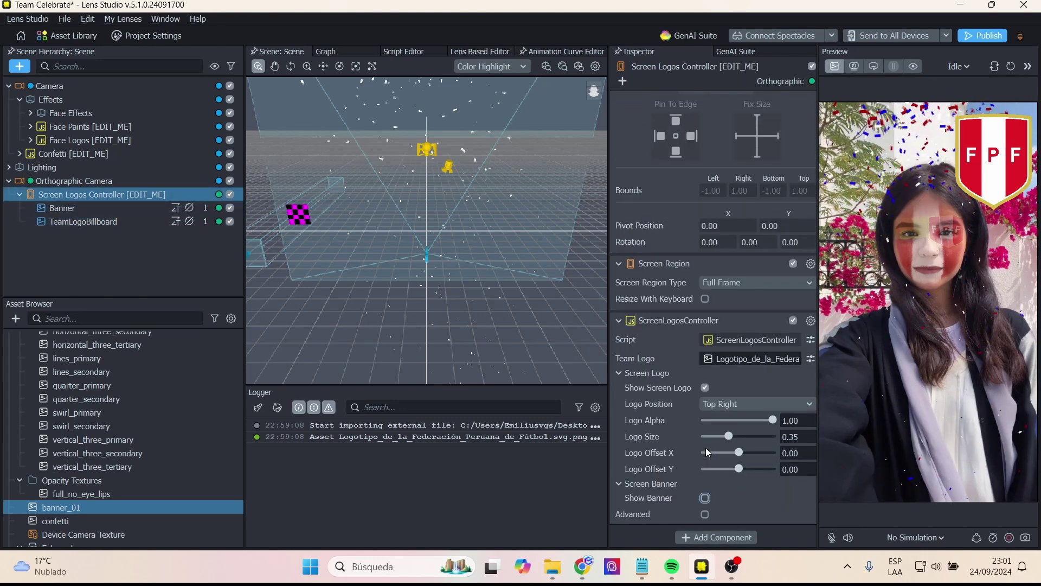
Try the Bottom Left position for the screen logo, and set its Logo Position to Bottom Middle
left_click(733, 404)
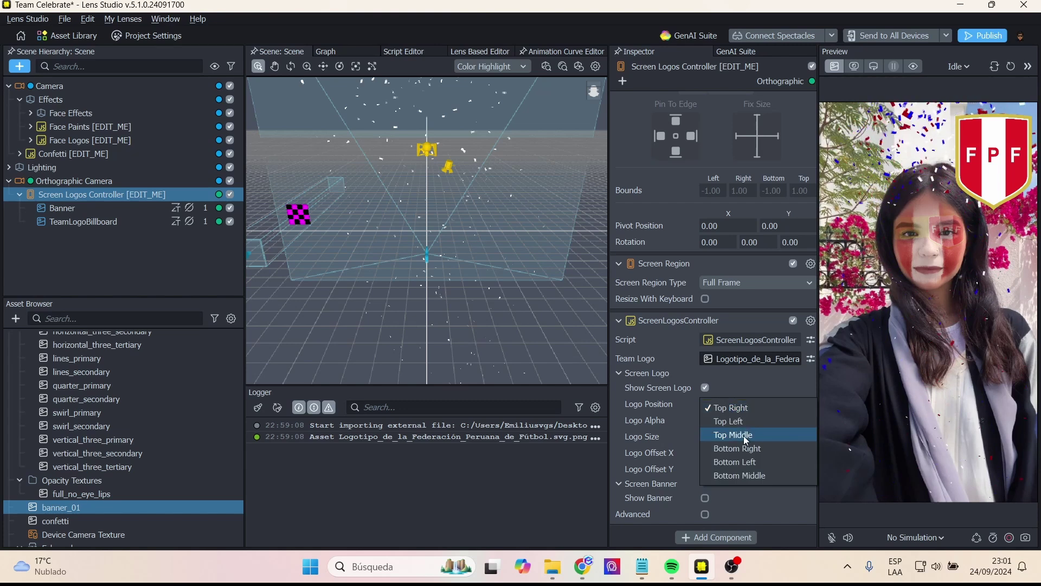
left_click(744, 406)
left_click(743, 406)
left_click(746, 440)
left_click(746, 403)
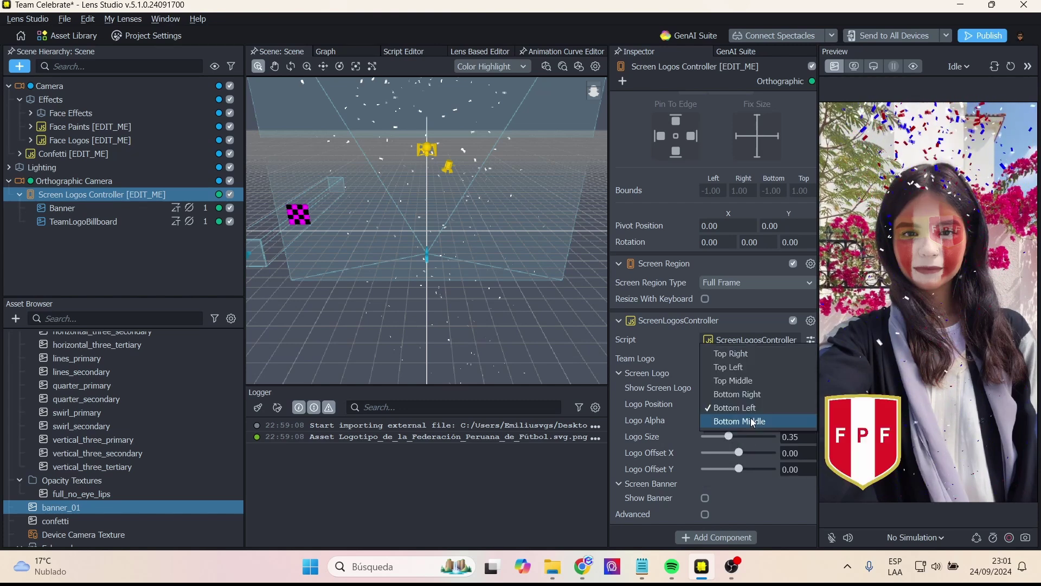
left_click(749, 418)
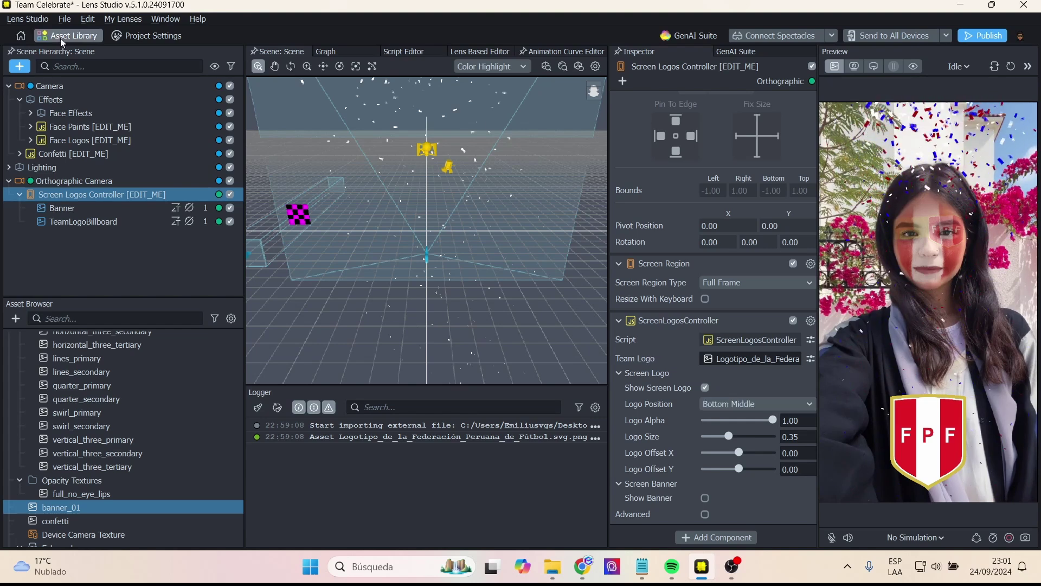
Rename the lens as Peru in the project's general settings
left_click(133, 36)
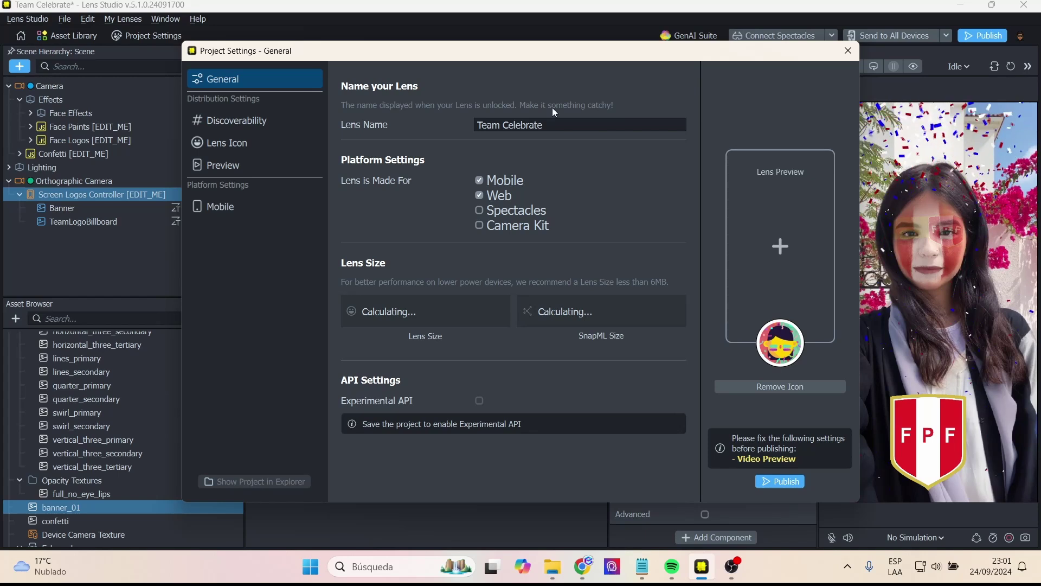
left_click_drag(546, 125, 447, 124)
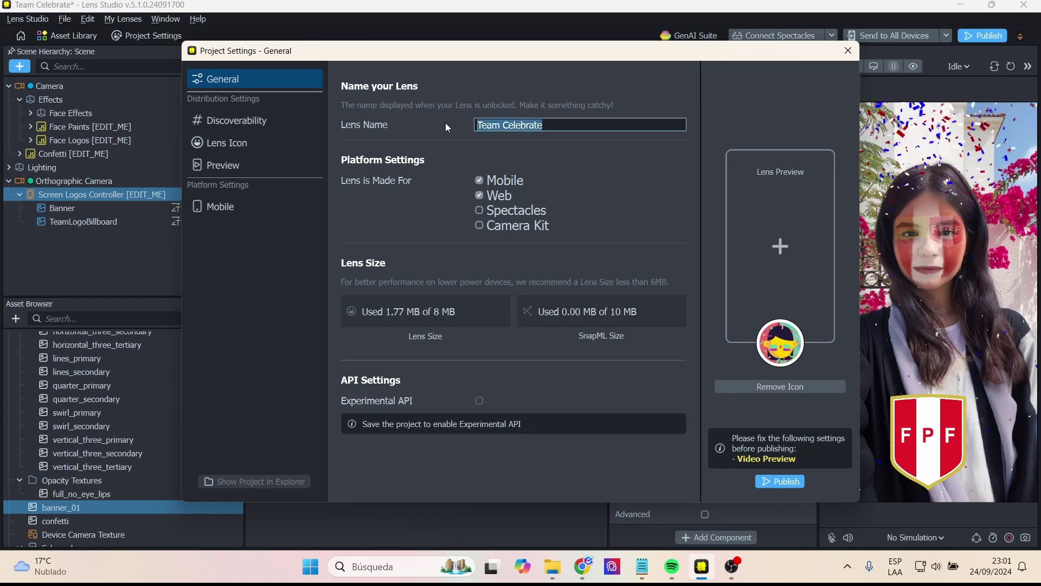
type("Peru")
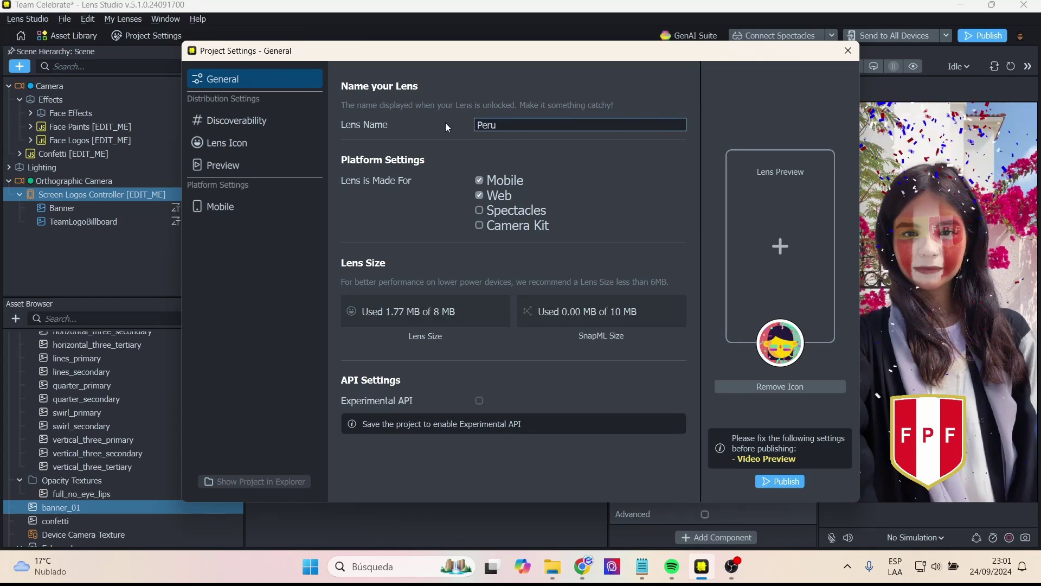
Complete the lens name as Peru futbol, and import the FPF crest image as the lens icon, cropped around its letters
type(" futbol")
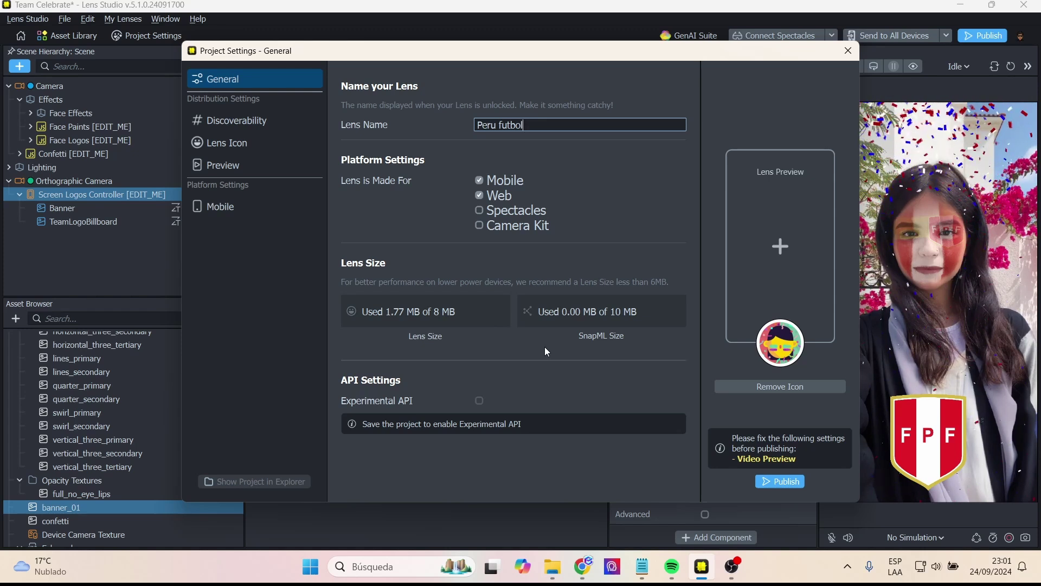
mouse_move(794, 337)
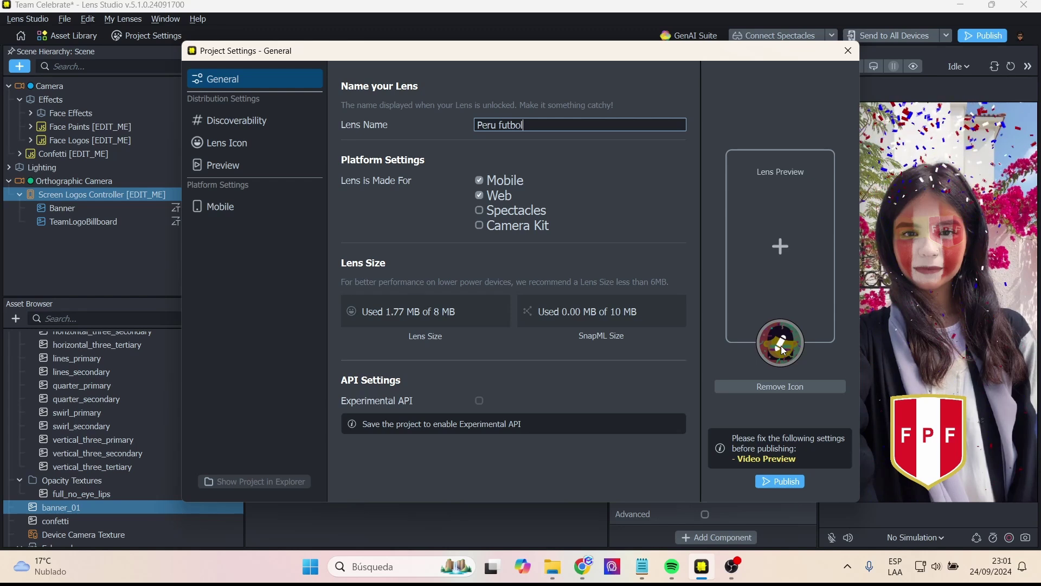
left_click(781, 346)
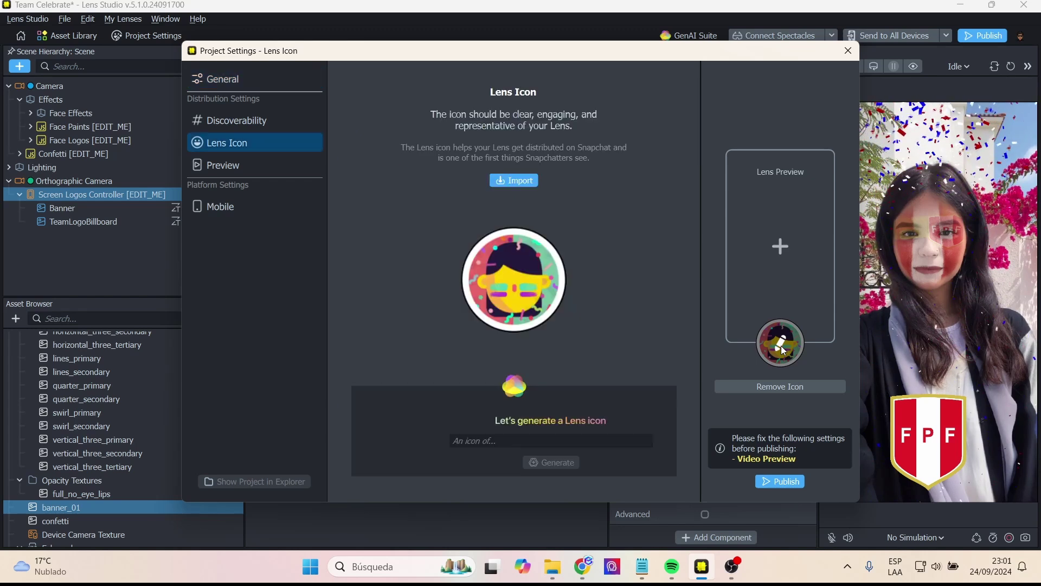
left_click(504, 182)
left_click_drag(585, 305, 568, 262)
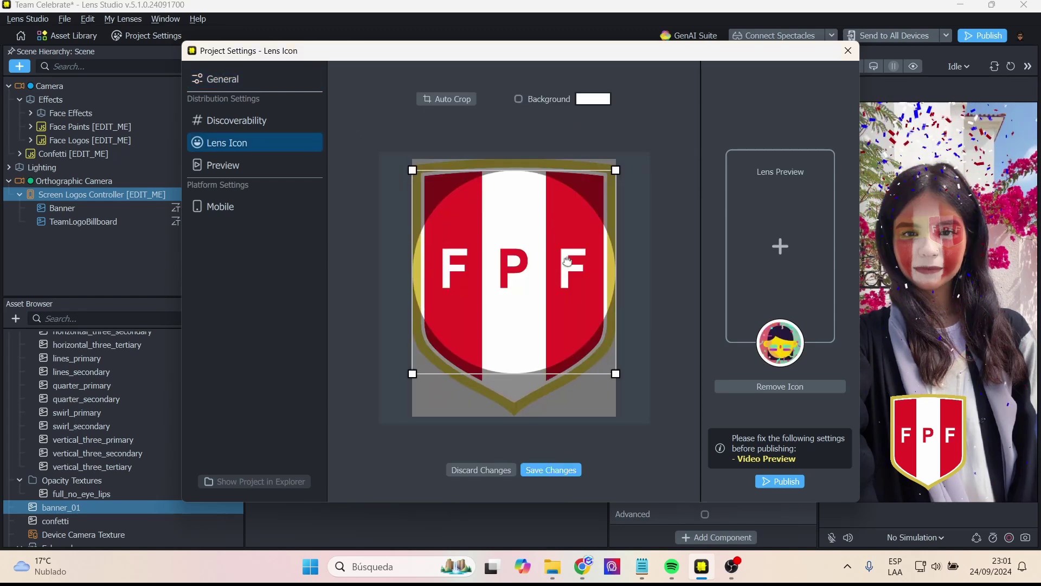
left_click(563, 467)
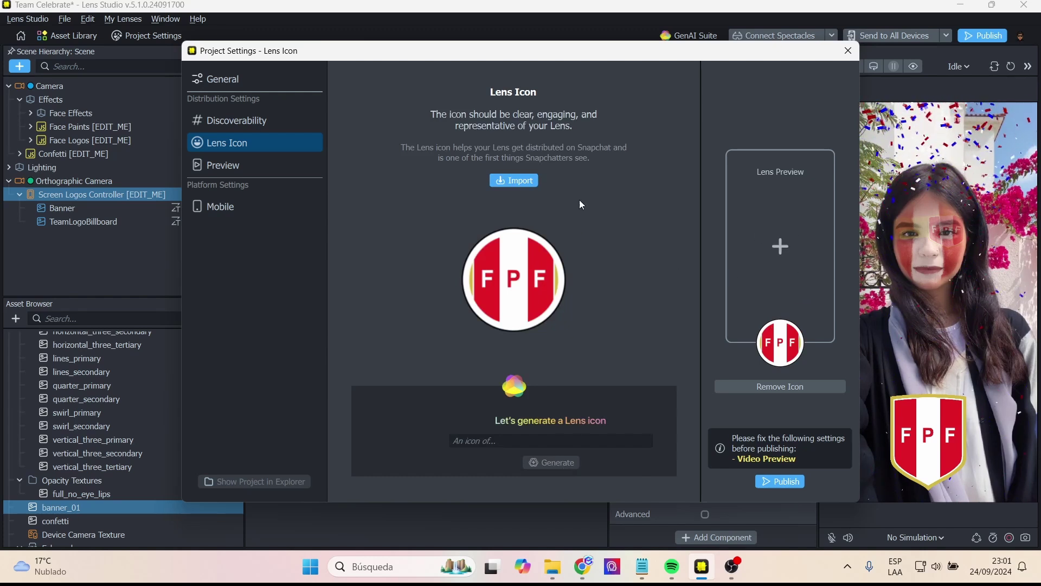
left_click(522, 441)
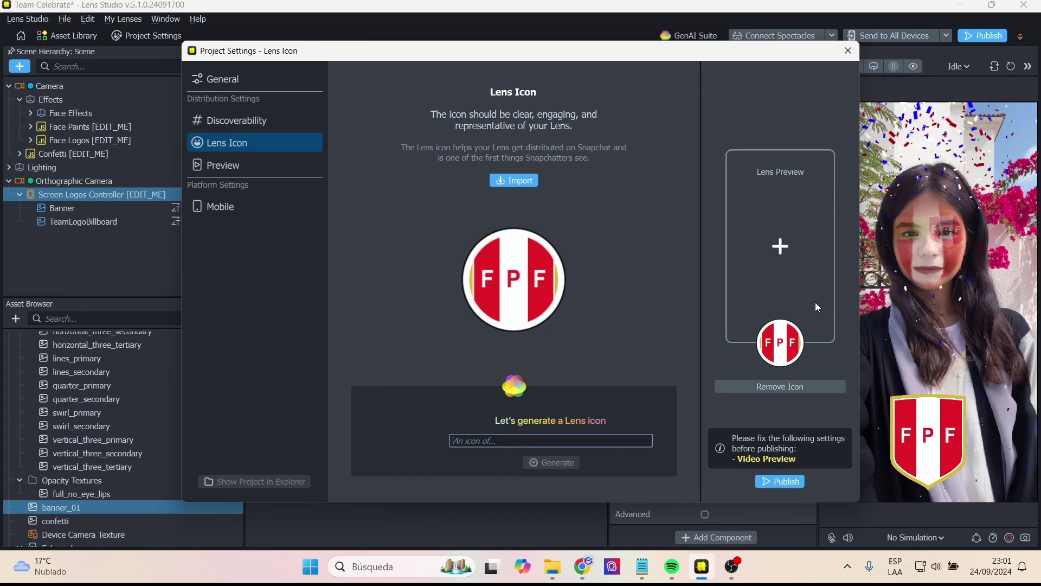
Use the pre-rendered Raise Eyebrows clip as the lens preview video
left_click(780, 249)
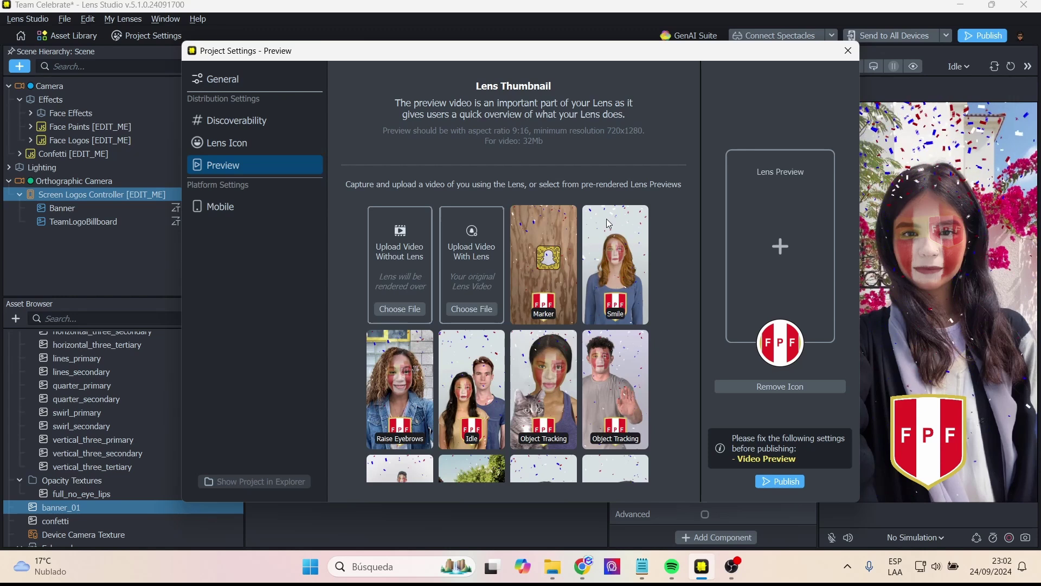
left_click(400, 369)
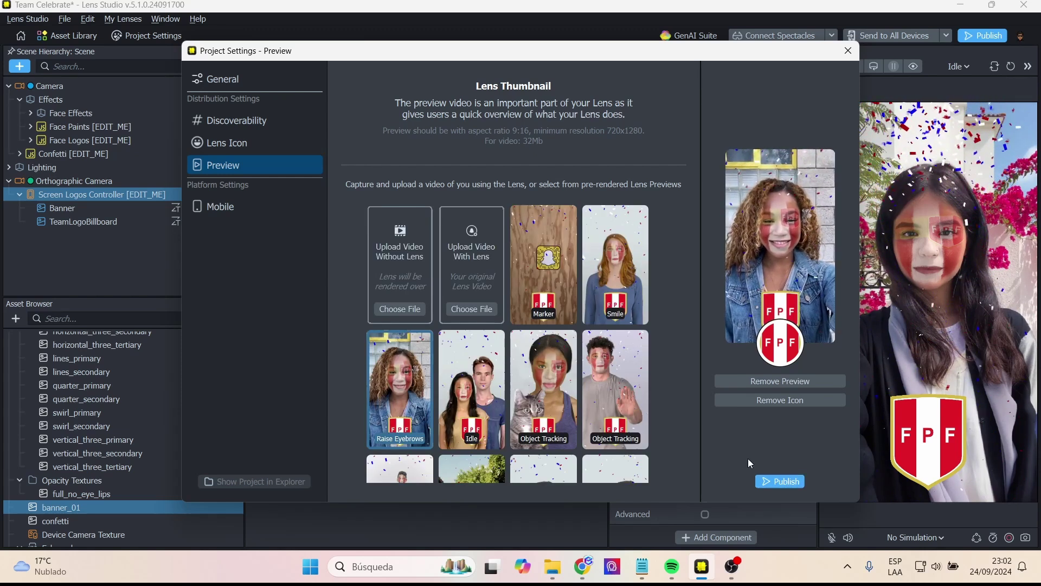
Review the Mobile, Preview, Lens Icon and Discoverability project settings, including the available Tags of the Month
left_click(248, 205)
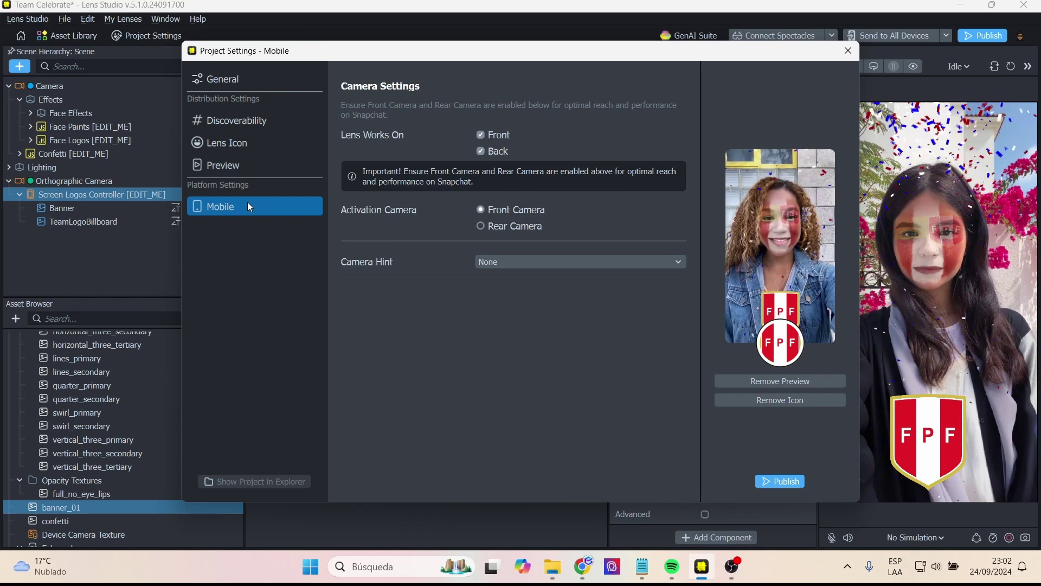
left_click(239, 167)
left_click(236, 145)
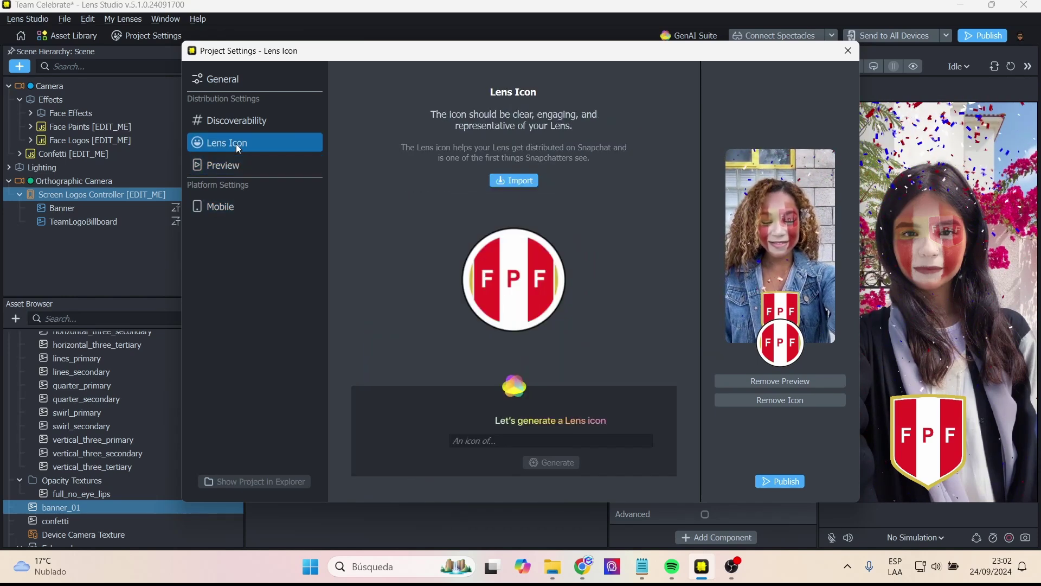
left_click(229, 126)
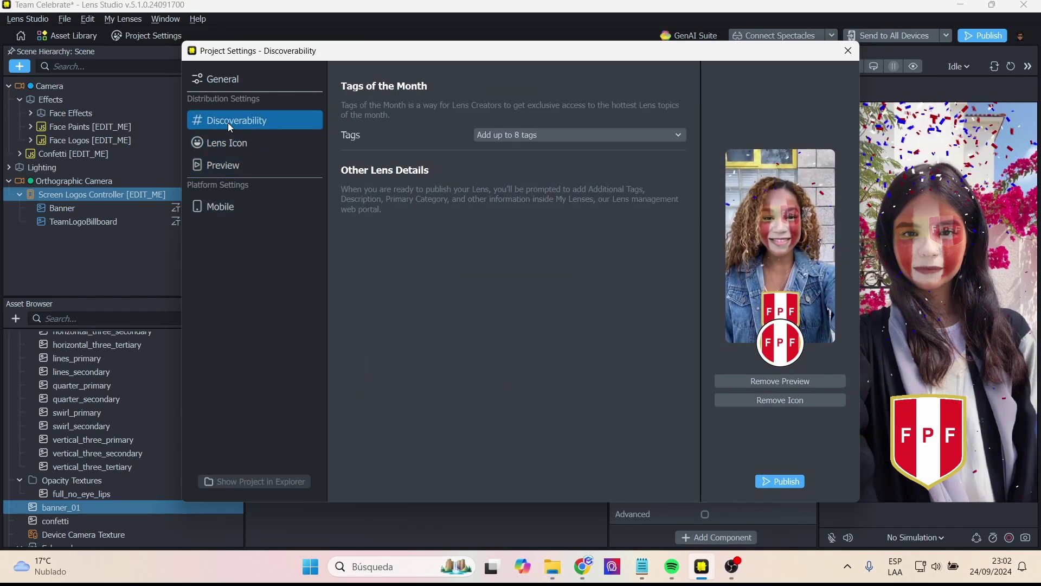
left_click(536, 134)
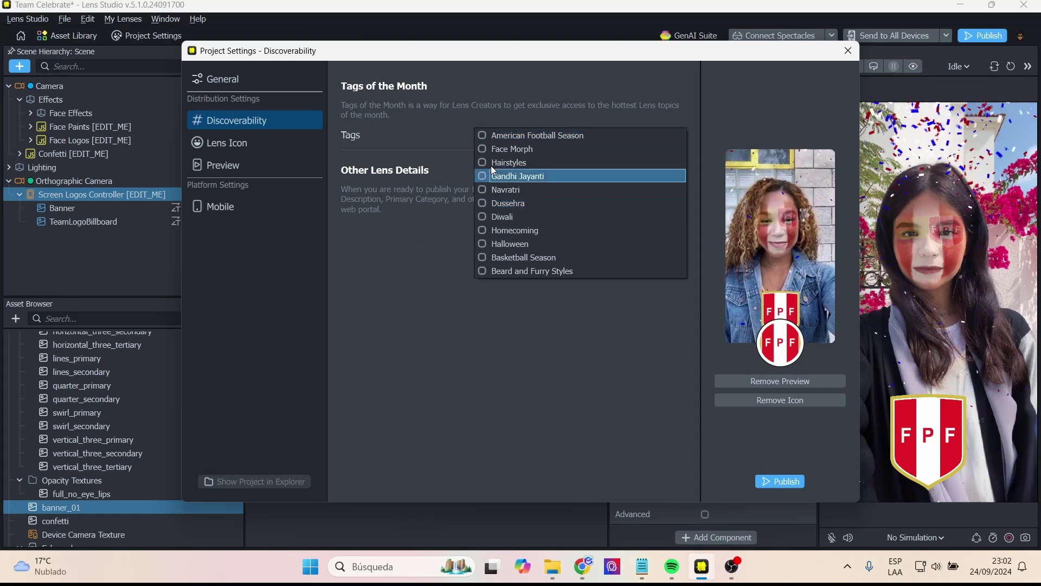
left_click(526, 374)
Start publishing the lens, and submit it to the Public ALL lens folder on the My Lenses web page
left_click(783, 480)
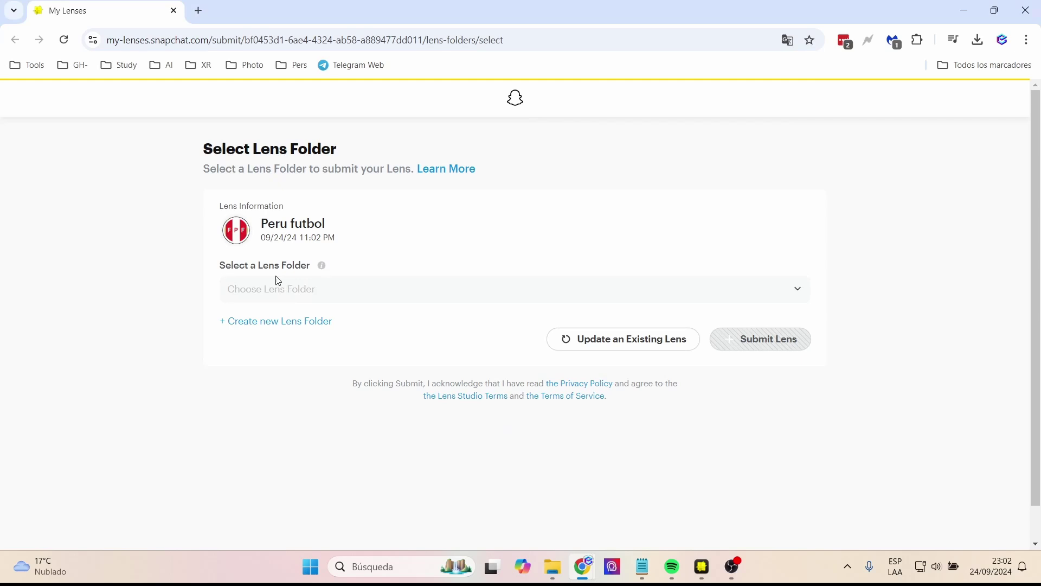
left_click(331, 295)
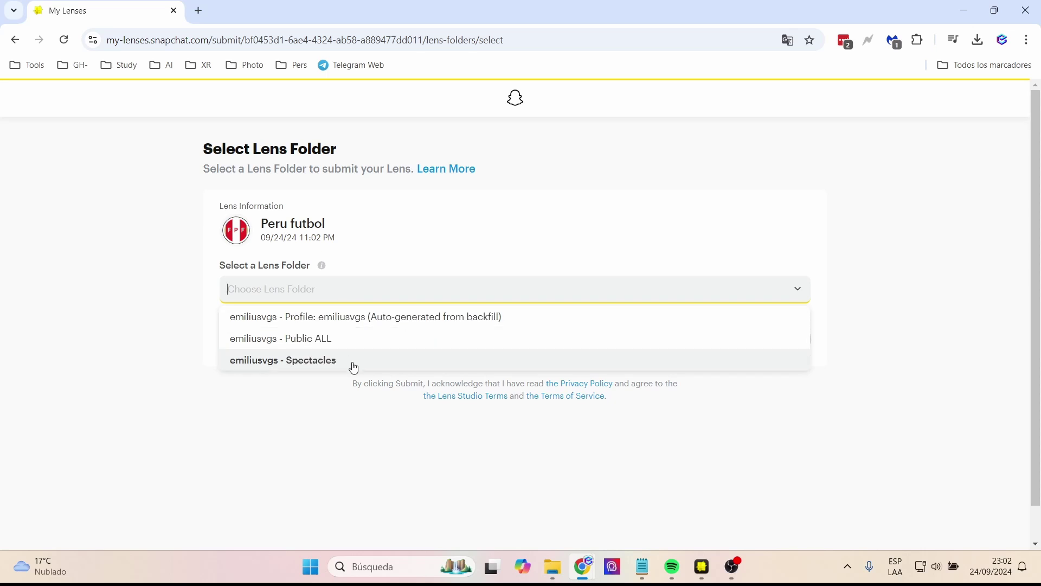
left_click(347, 342)
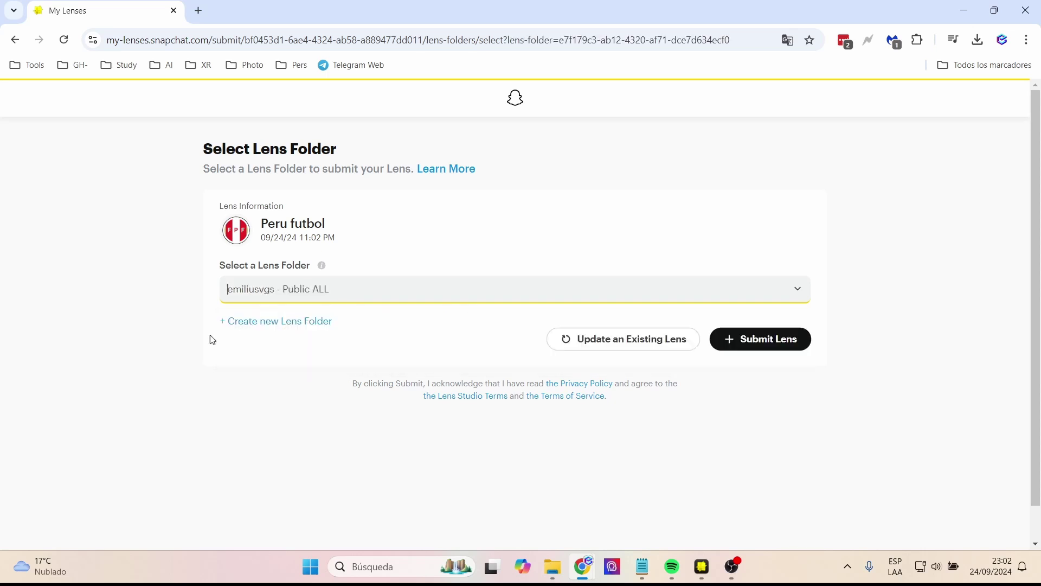
left_click(772, 343)
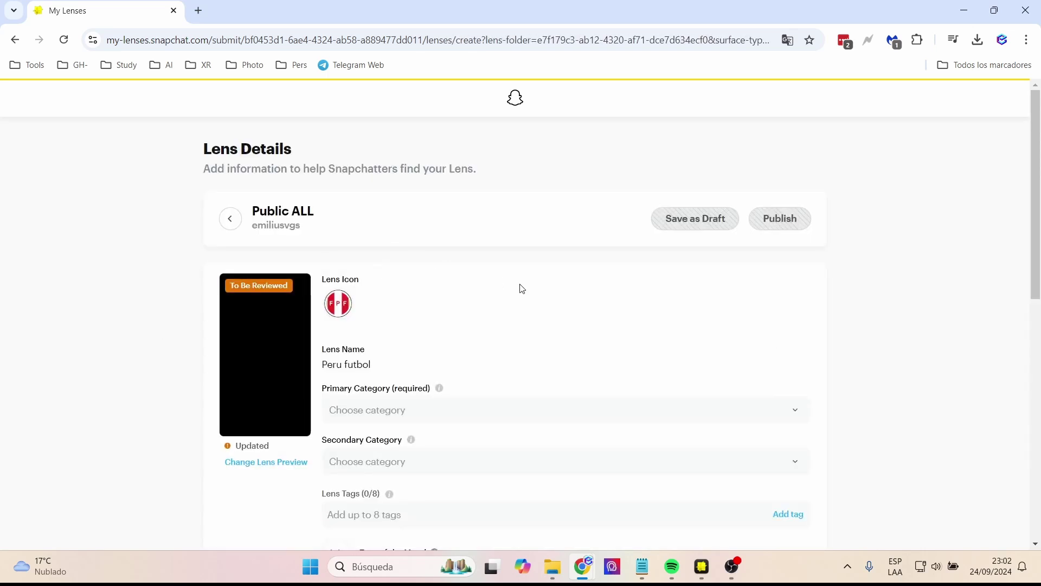
Set the lens's primary category to Self-Expression - Appearance and its secondary category to Games - Sports
scroll(454, 304, "down", 3)
left_click(414, 278)
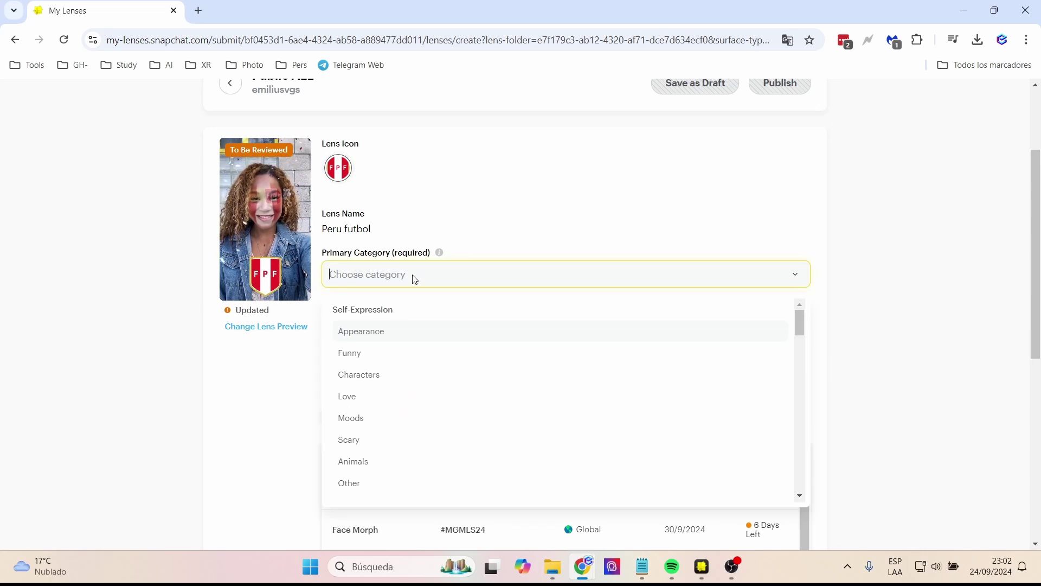
left_click(386, 331)
left_click(384, 326)
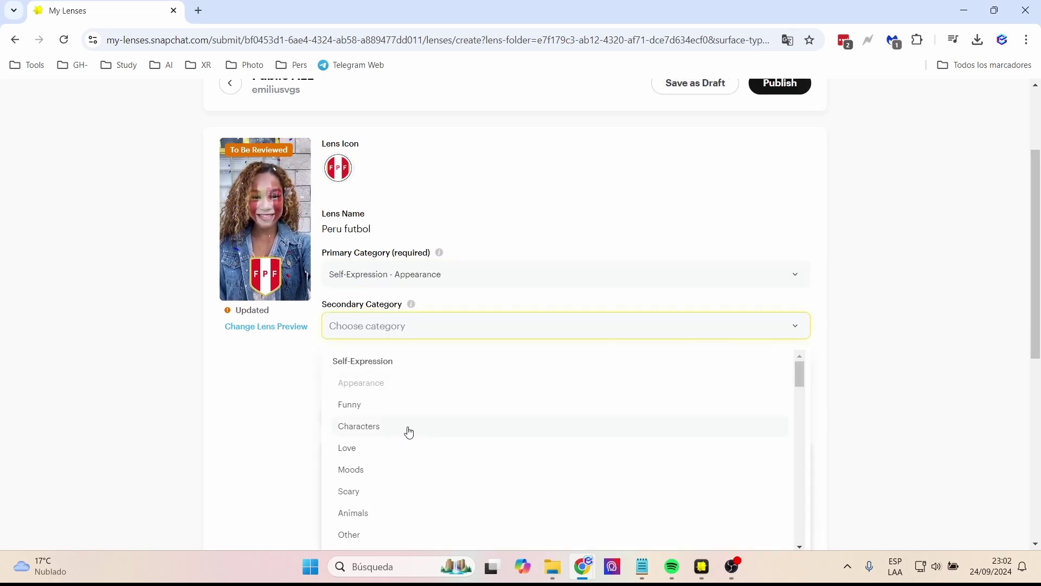
scroll(429, 477, "down", 1)
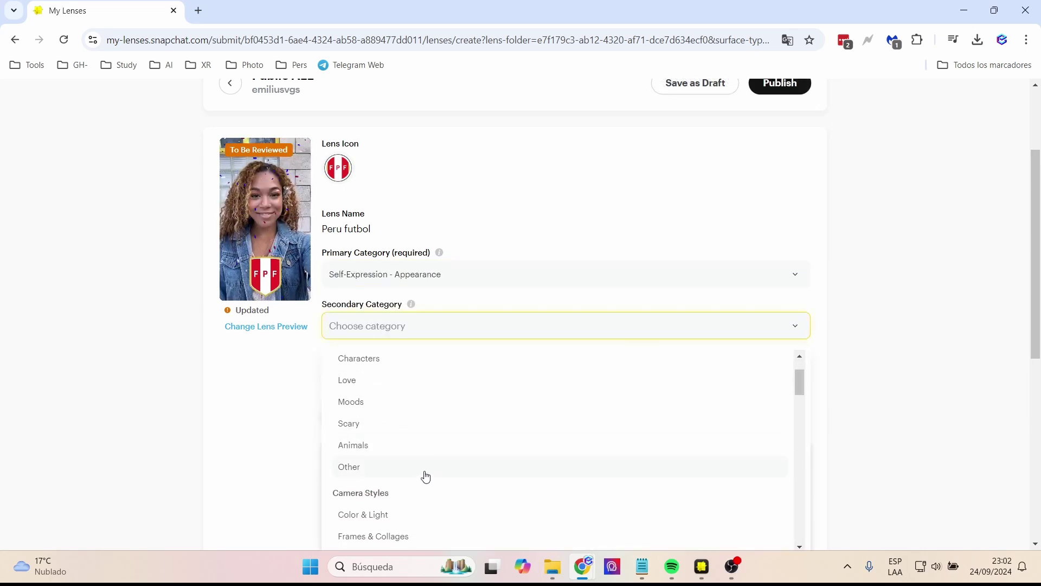
scroll(425, 476, "down", 3)
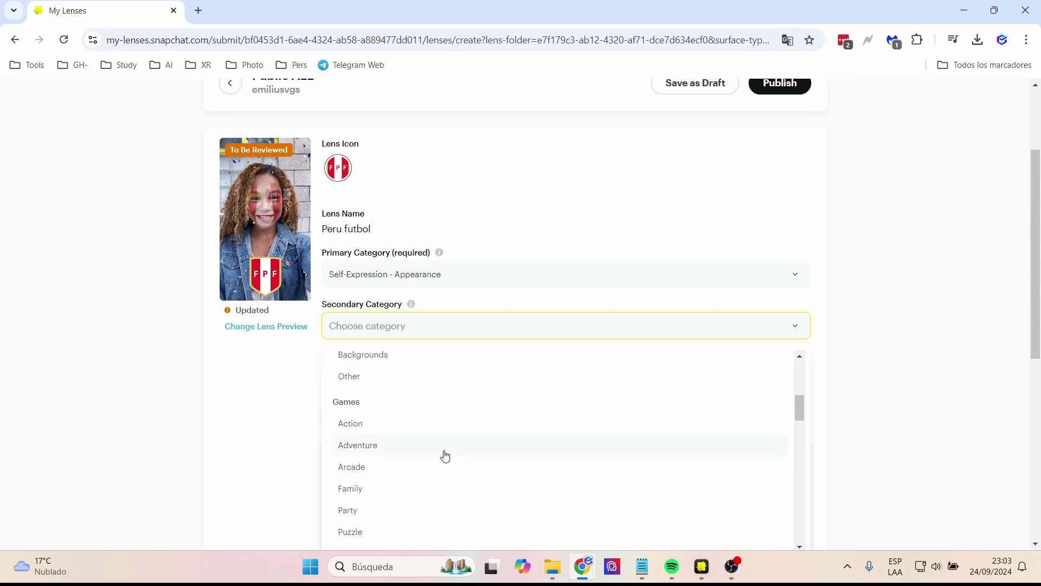
scroll(432, 457, "down", 1)
scroll(434, 460, "up", 1)
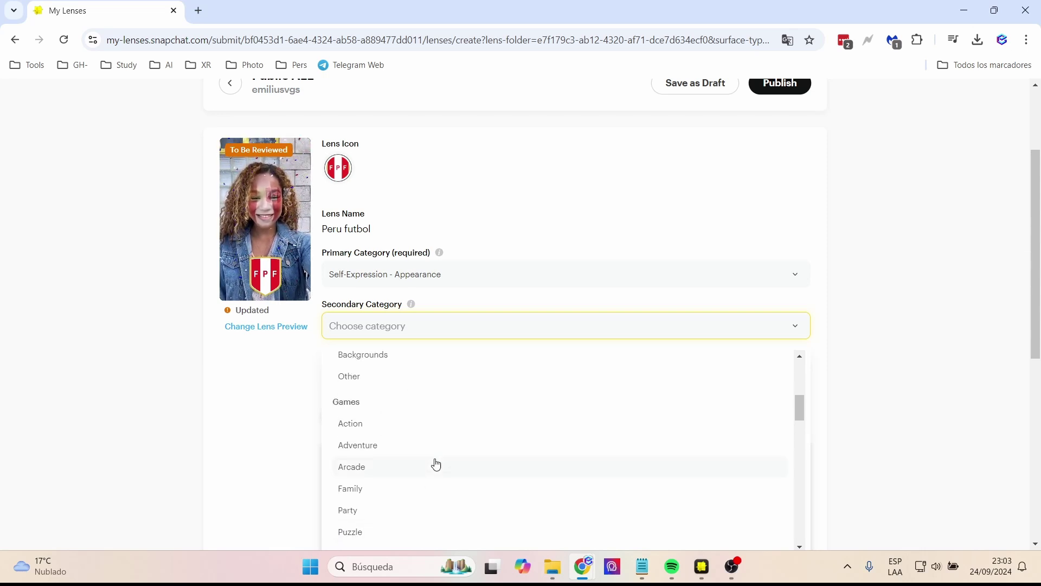
scroll(437, 465, "down", 2)
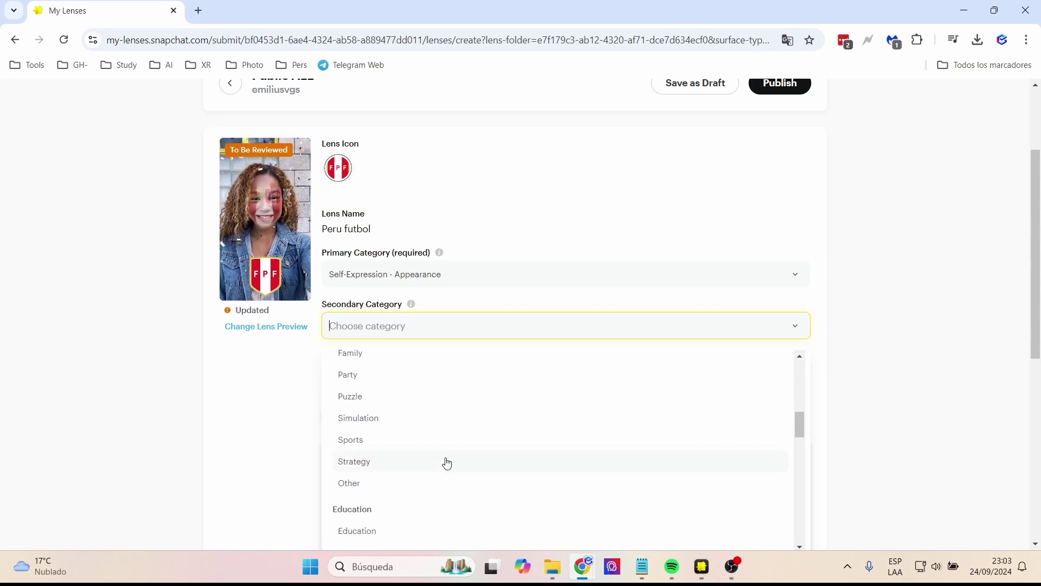
left_click(576, 439)
Add the lens tags futbol, peru, soccer, team, sport and latam
scroll(235, 405, "down", 2)
left_click(415, 243)
type("futbol")
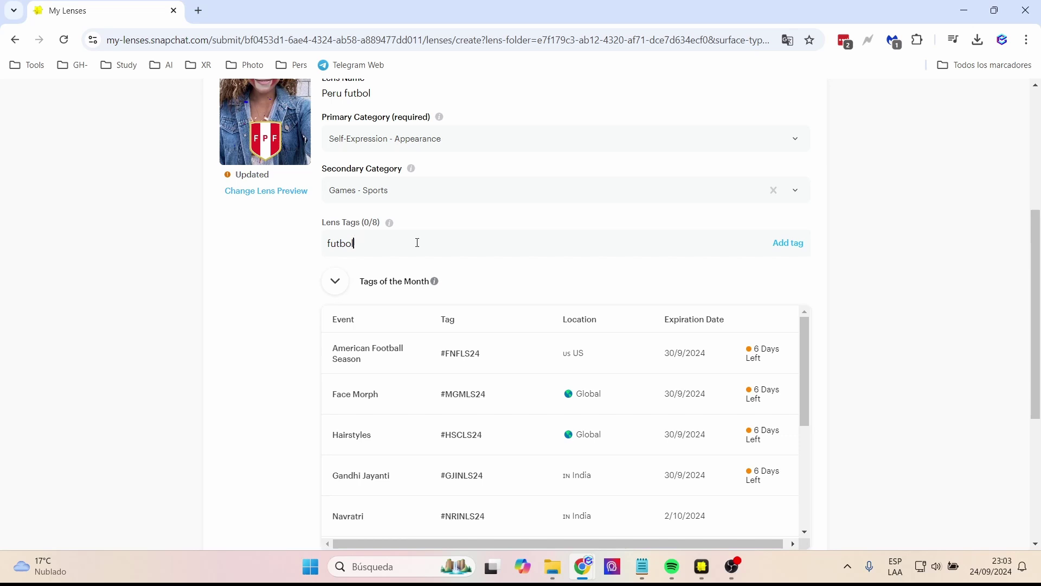
left_click(789, 243)
type("peru")
key("Return")
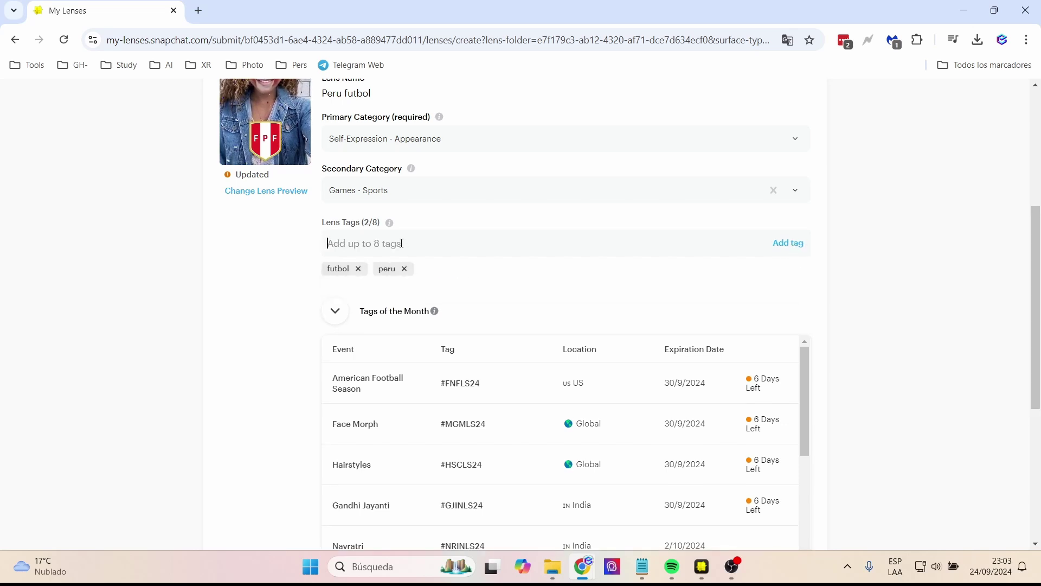
type("soccer")
key("Return")
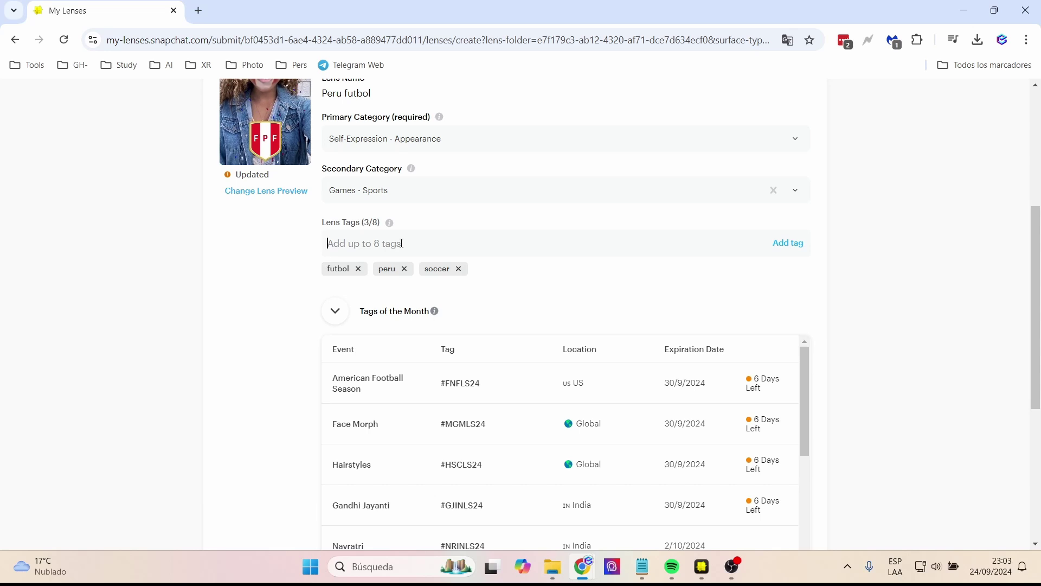
type("team")
key("Return")
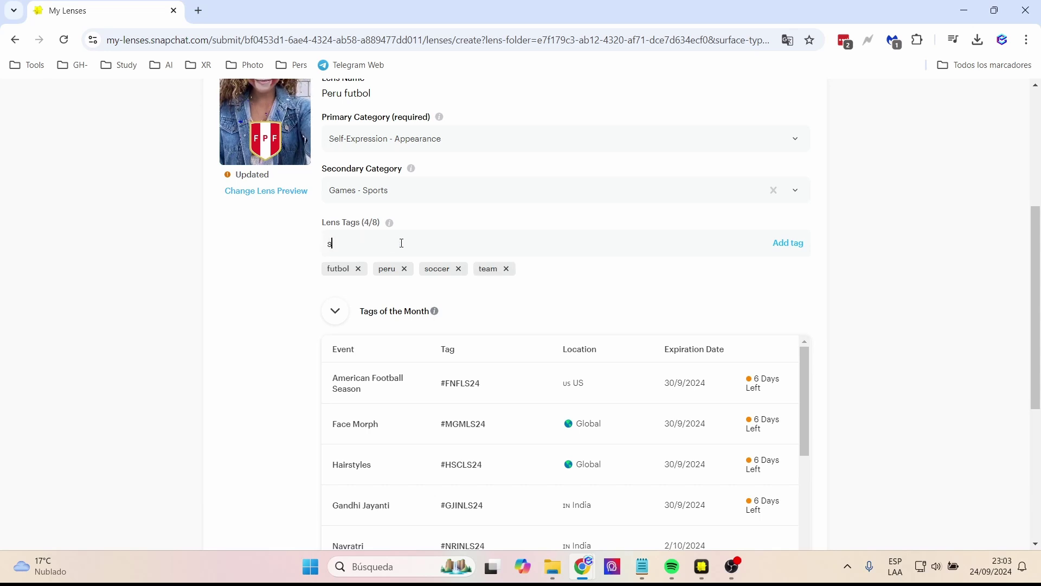
type("sport")
key("Return")
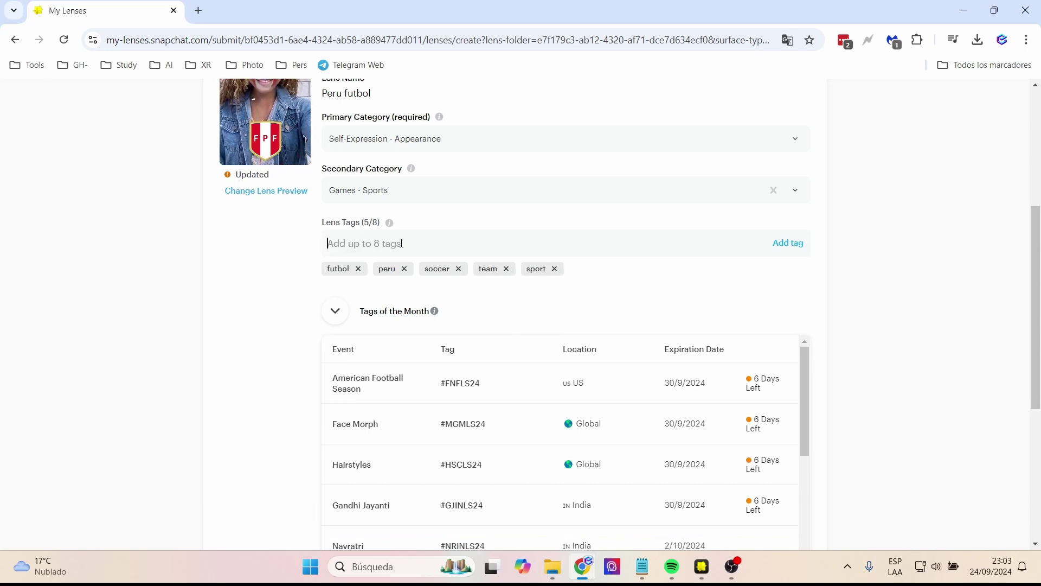
type("latam")
key("Return")
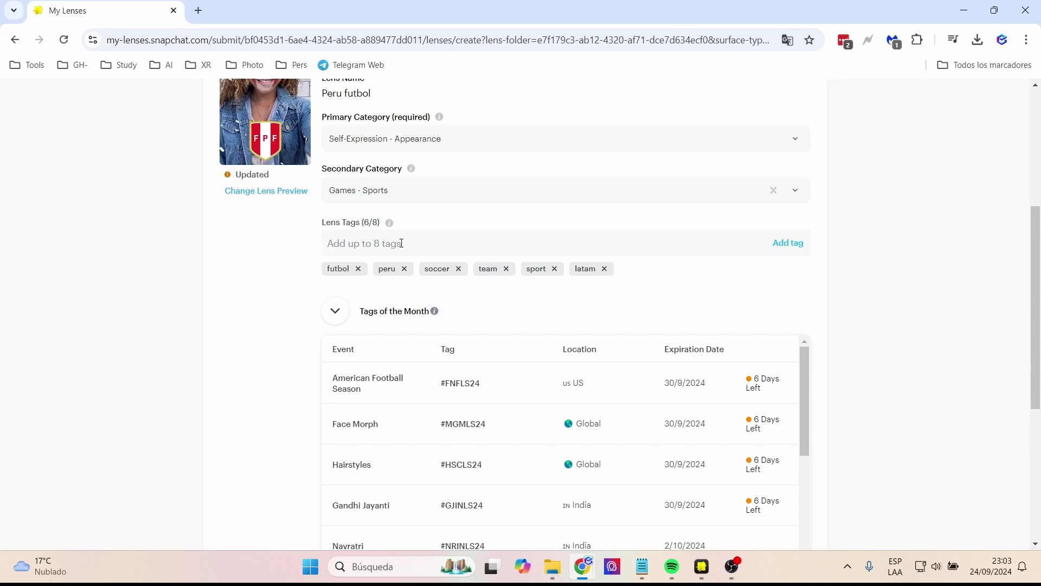
type("world")
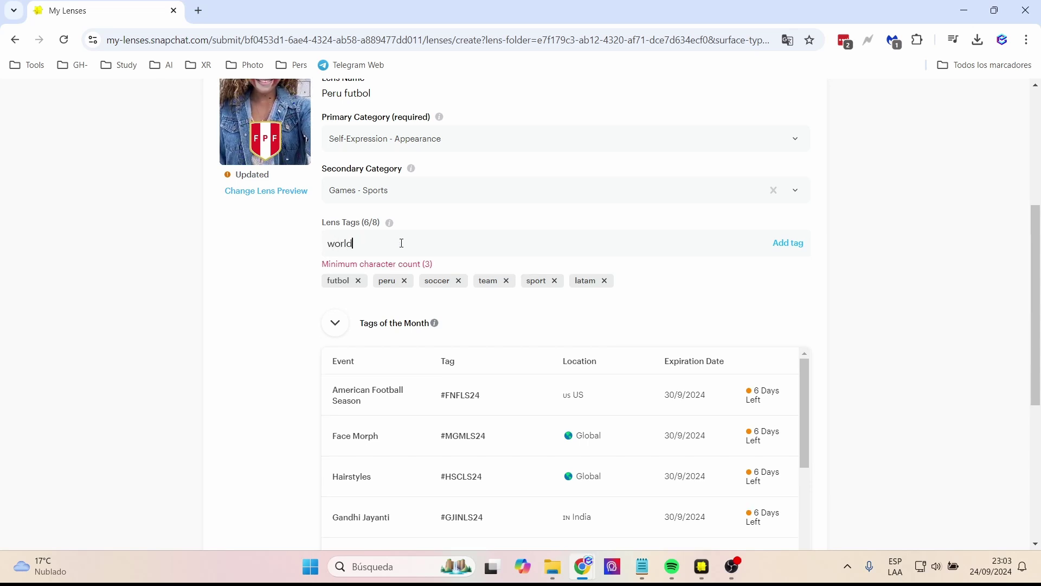
type("cha")
key("BackSpace")
key("BackSpace")
key("BackSpace")
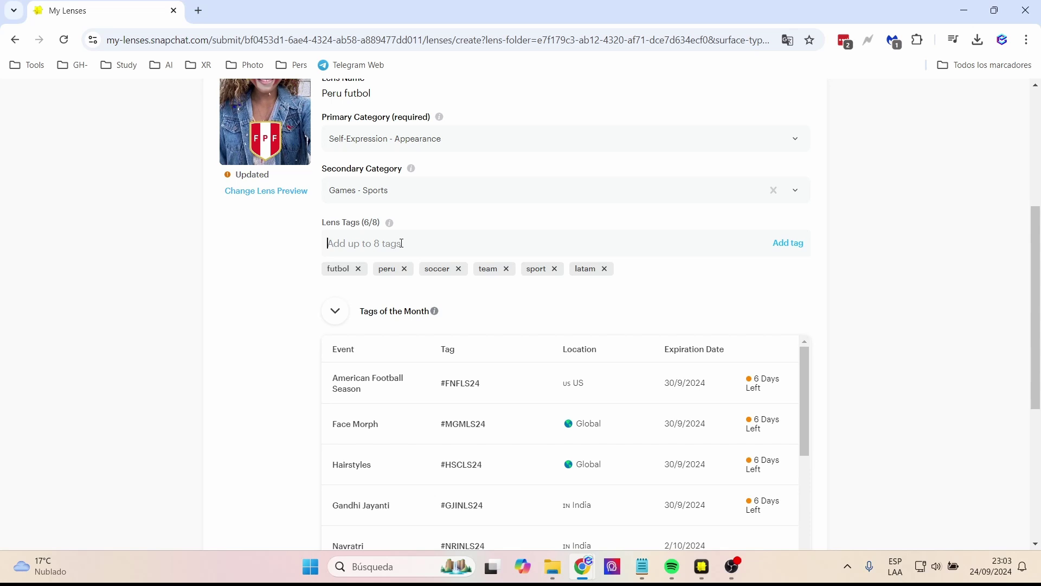
Add seleccion as another lens tag
type("seleccion")
key("Return")
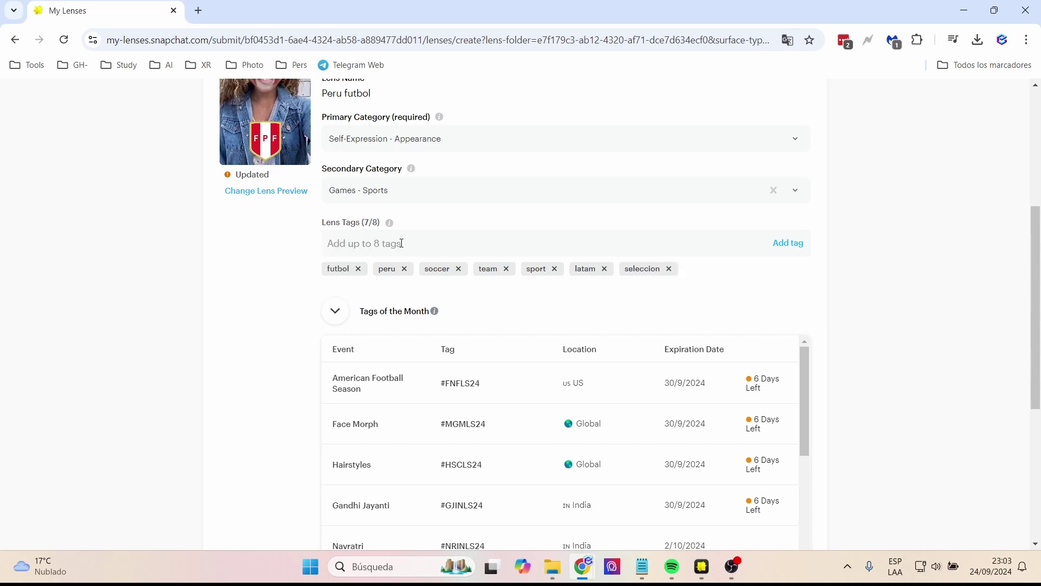
Add Animal and Person as scan triggers for the lens
scroll(256, 337, "down", 3)
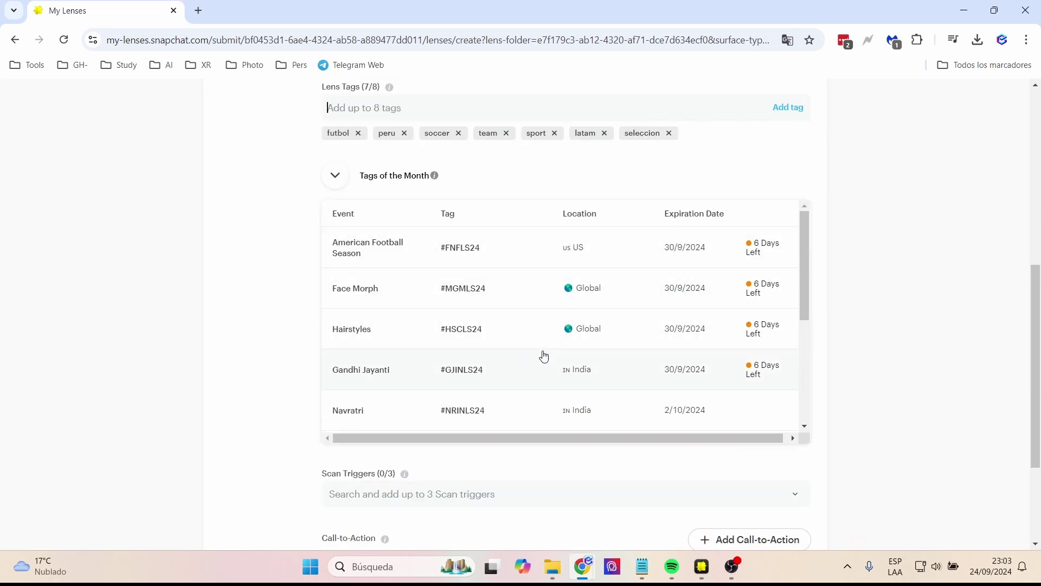
scroll(561, 353, "down", 2)
scroll(561, 353, "down", 3)
scroll(262, 390, "down", 3)
left_click(426, 360)
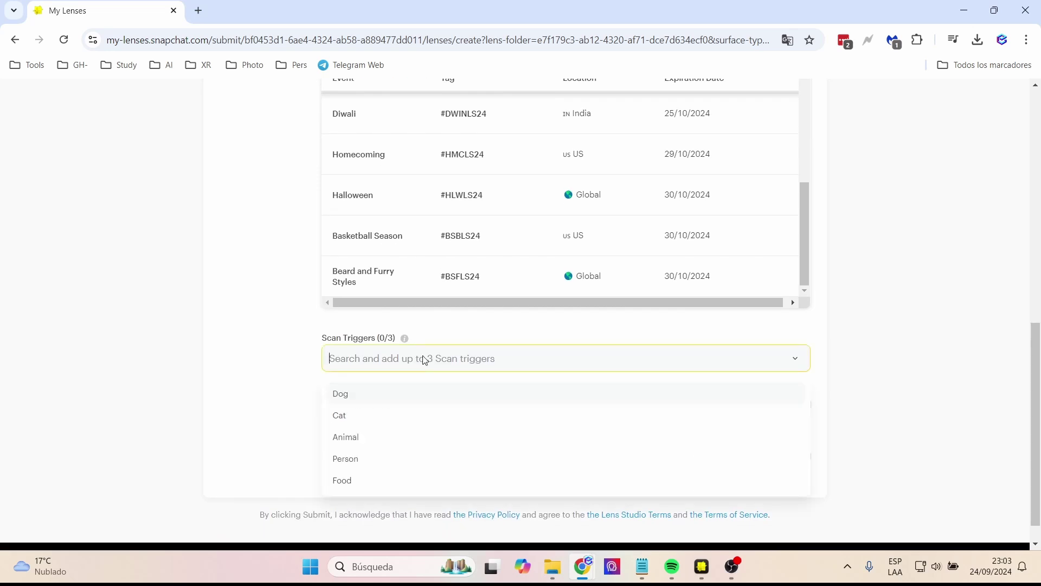
left_click(371, 446)
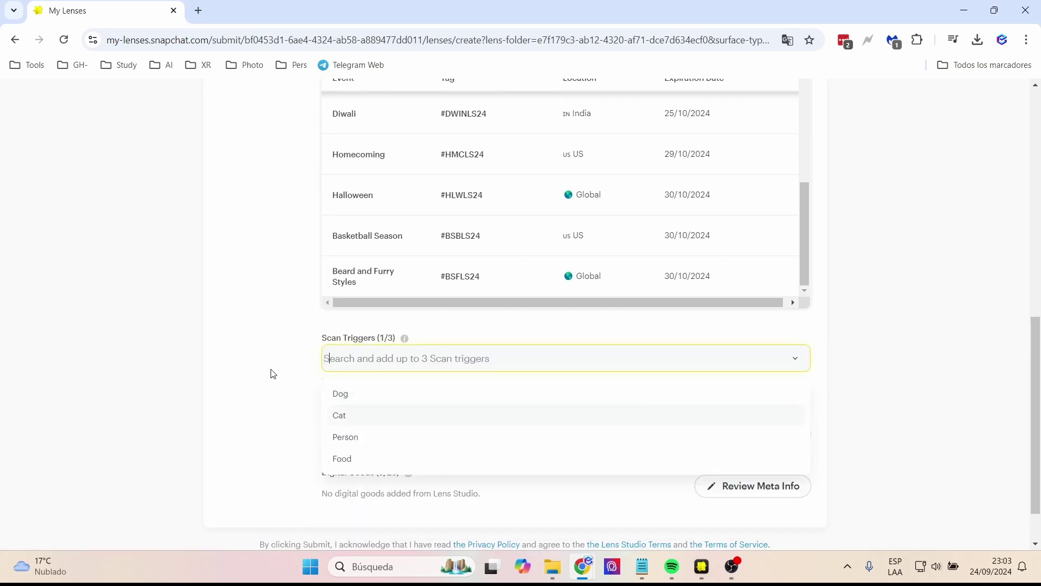
left_click(352, 446)
left_click(282, 414)
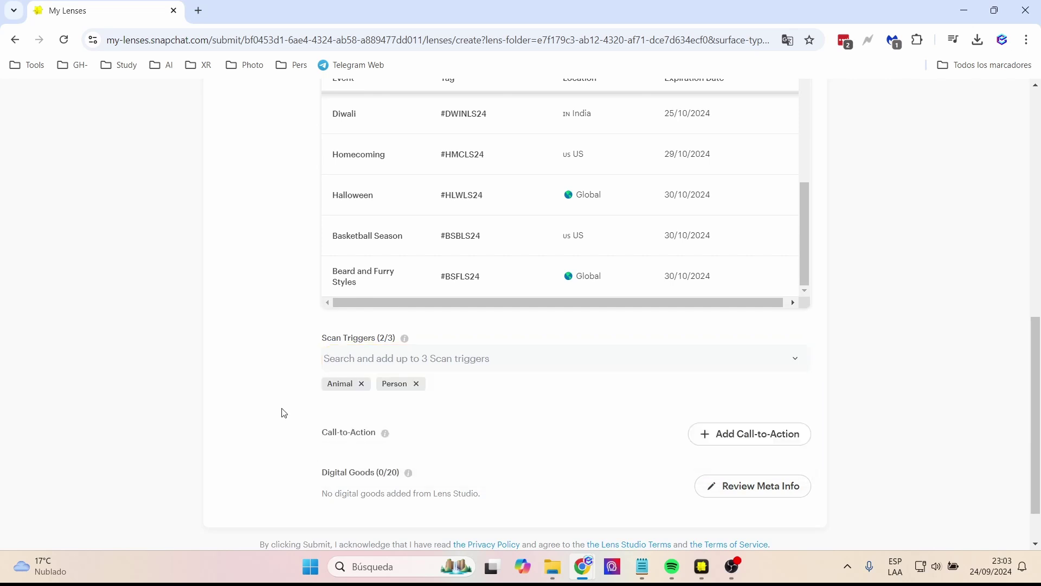
Remove the Animal scan trigger from the lens
left_click(362, 383)
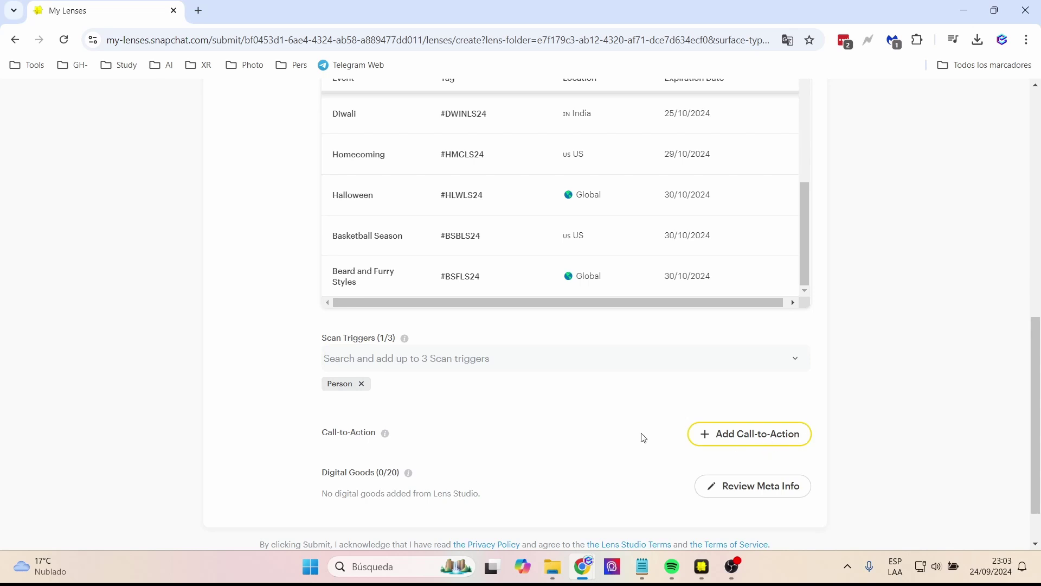
scroll(573, 453, "up", 2)
scroll(650, 412, "down", 3)
left_click(734, 373)
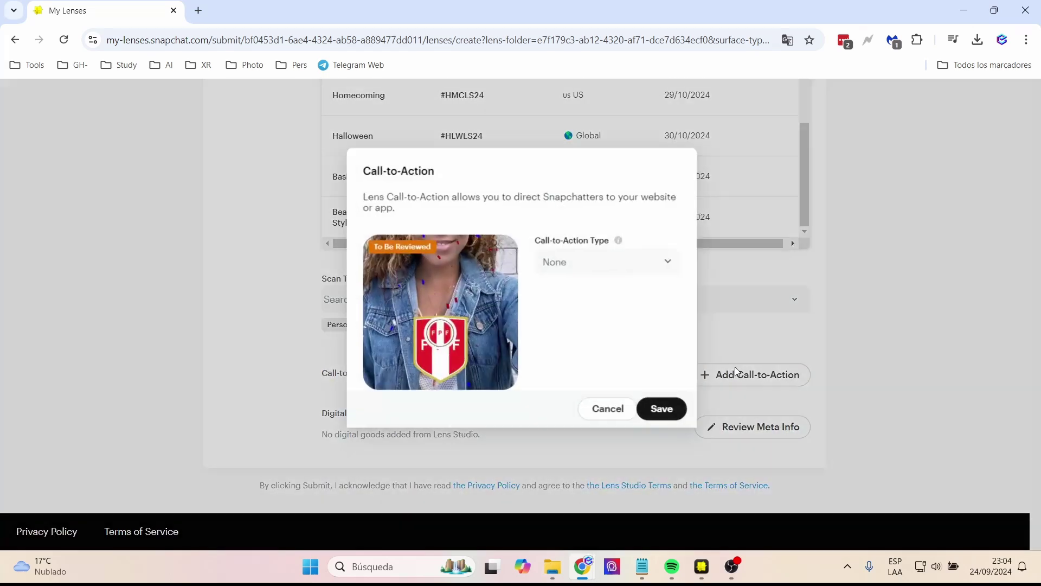
left_click(579, 265)
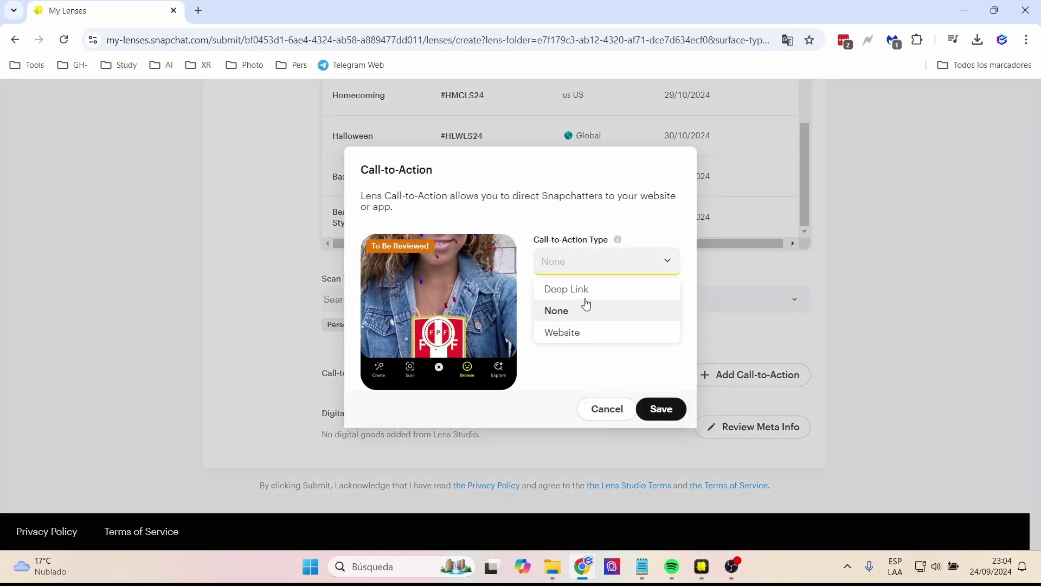
left_click(569, 332)
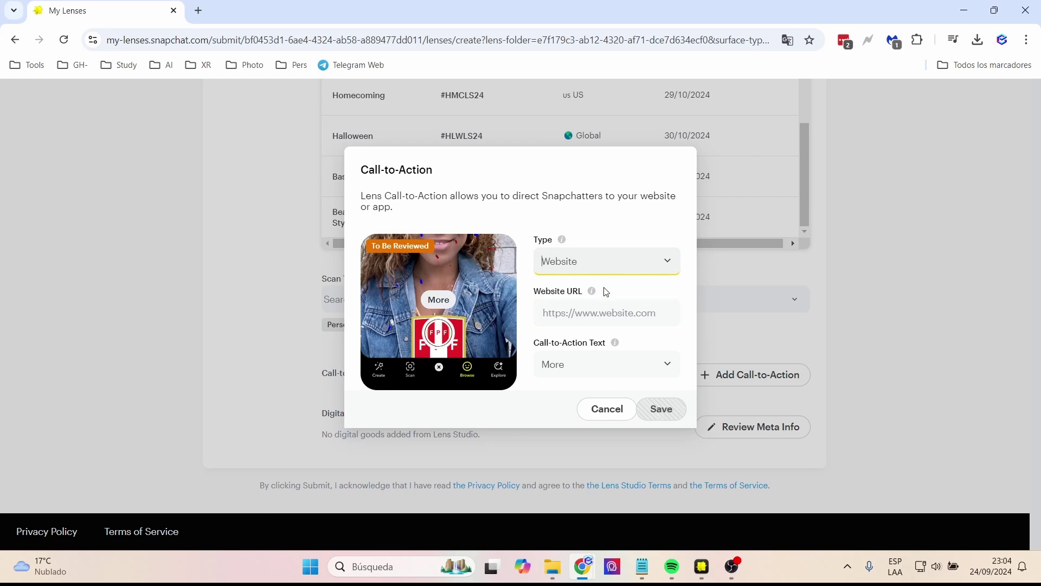
left_click(619, 313)
key("ctrl+v")
Review the call-to-action text options, keep More, check the website URL and save the call-to-action
left_click(562, 370)
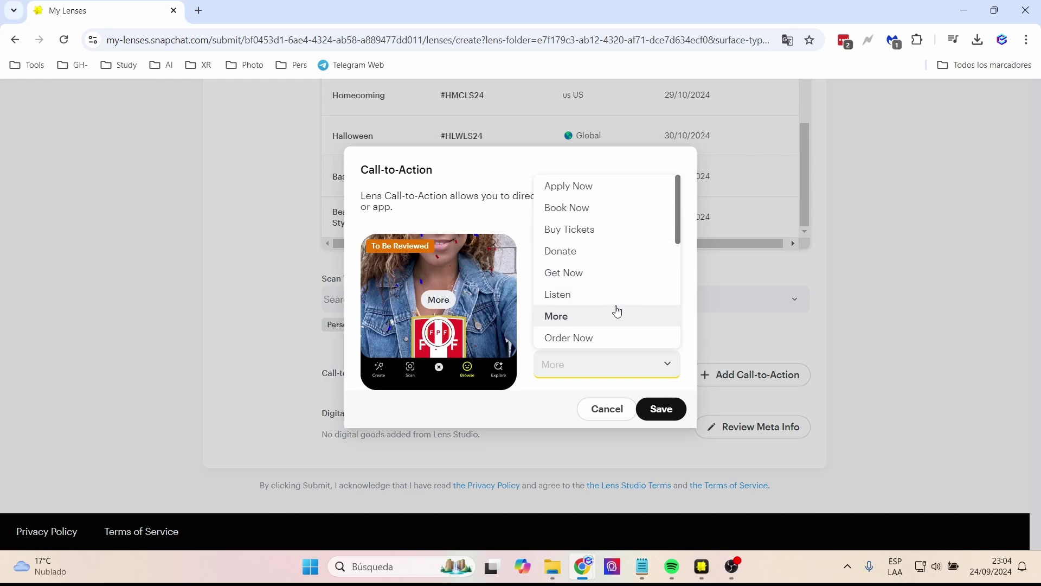
scroll(618, 311, "down", 3)
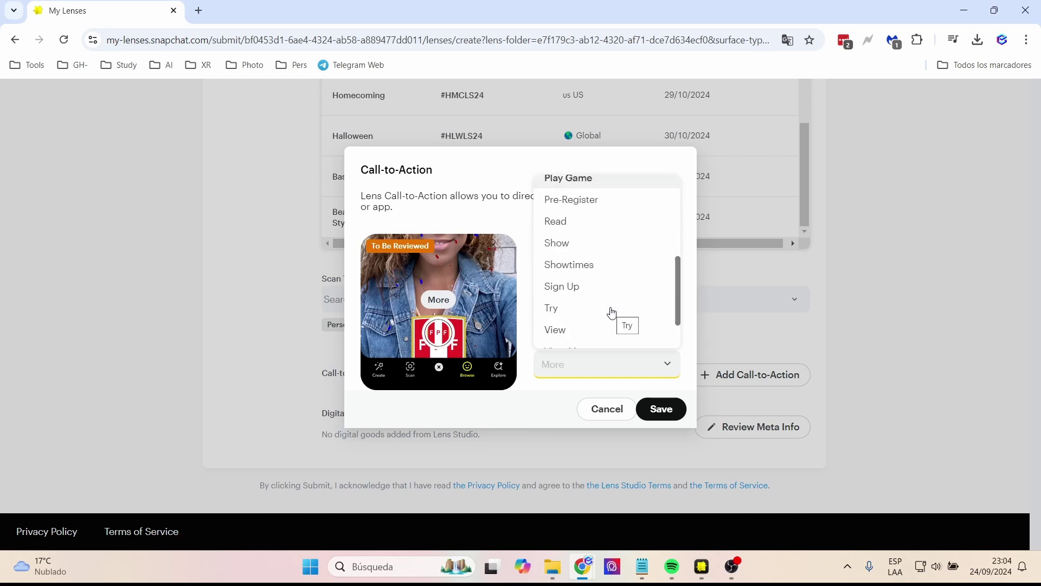
key("Escape")
left_click_drag(610, 312, 528, 316)
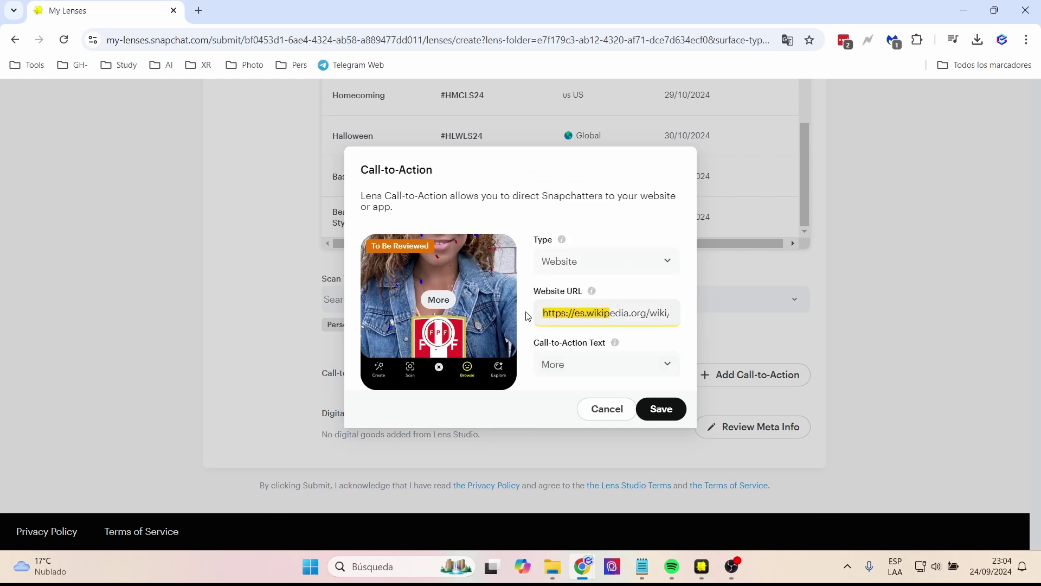
key("End")
left_click(662, 409)
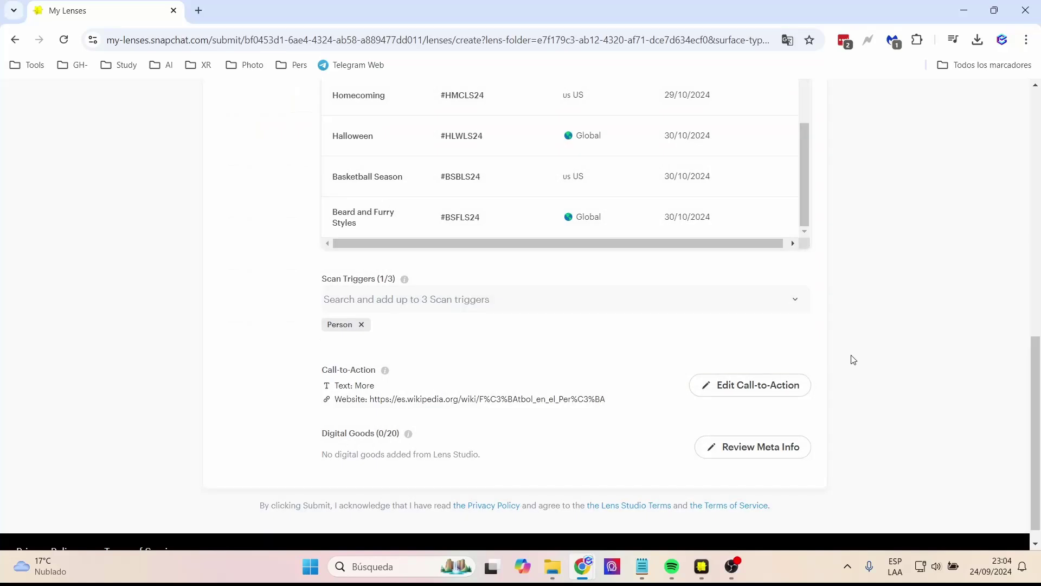
Publish the Peru futbol lens to the profile with Public visibility
scroll(581, 358, "up", 10)
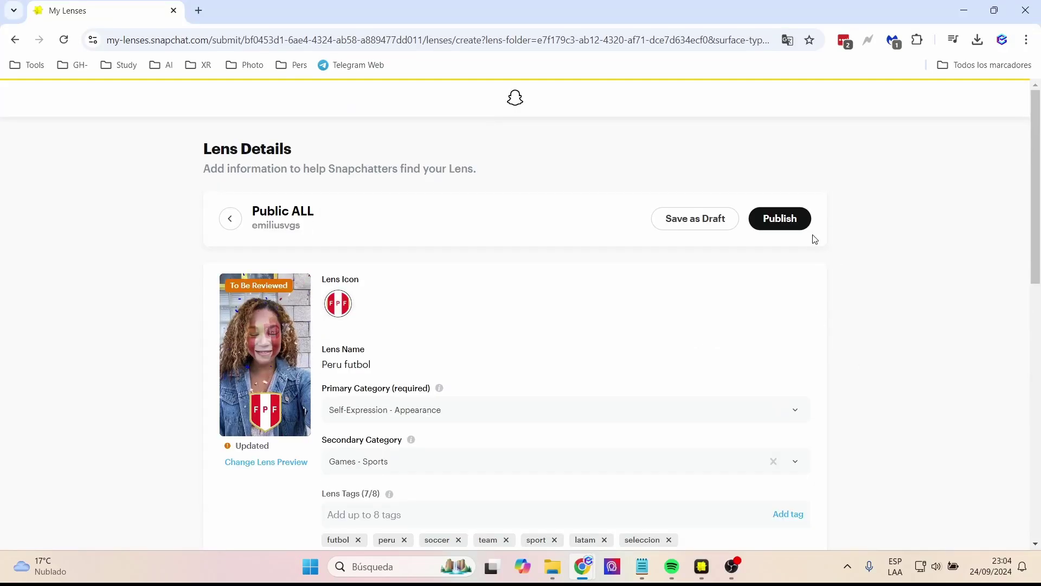
left_click(785, 221)
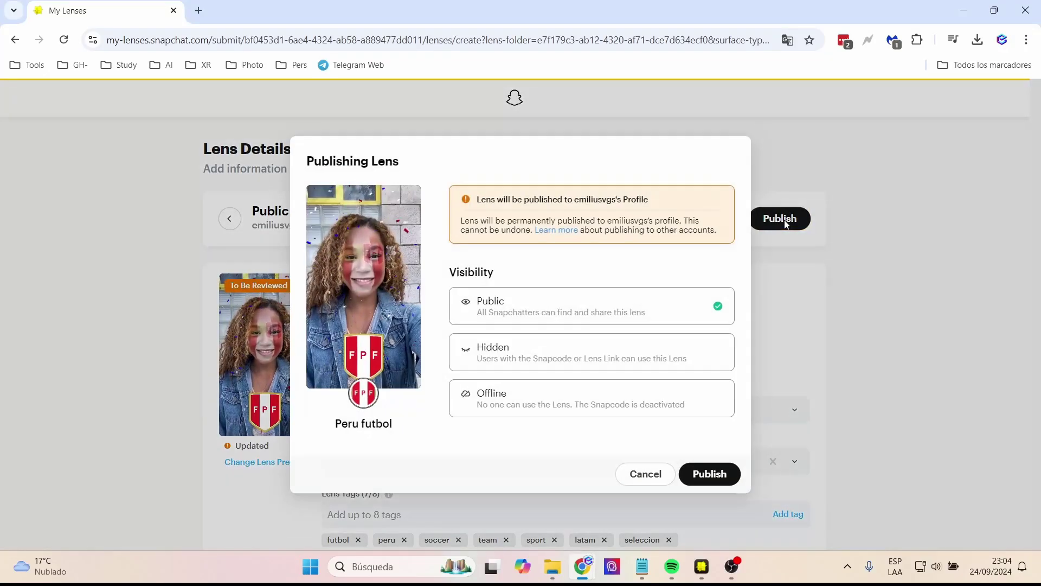
left_click(716, 473)
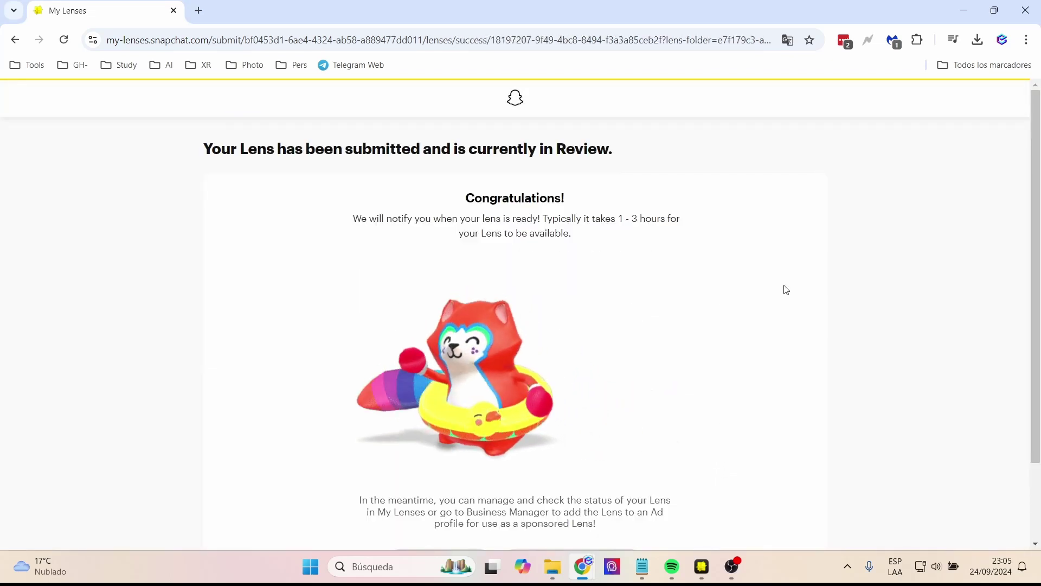
scroll(825, 293, "down", 1)
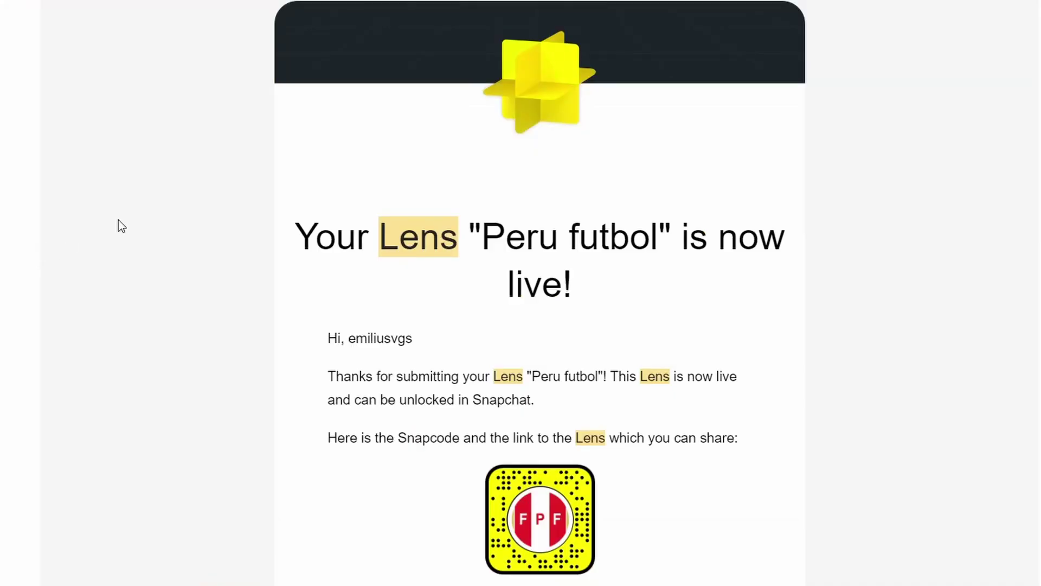
scroll(119, 220, "down", 2)
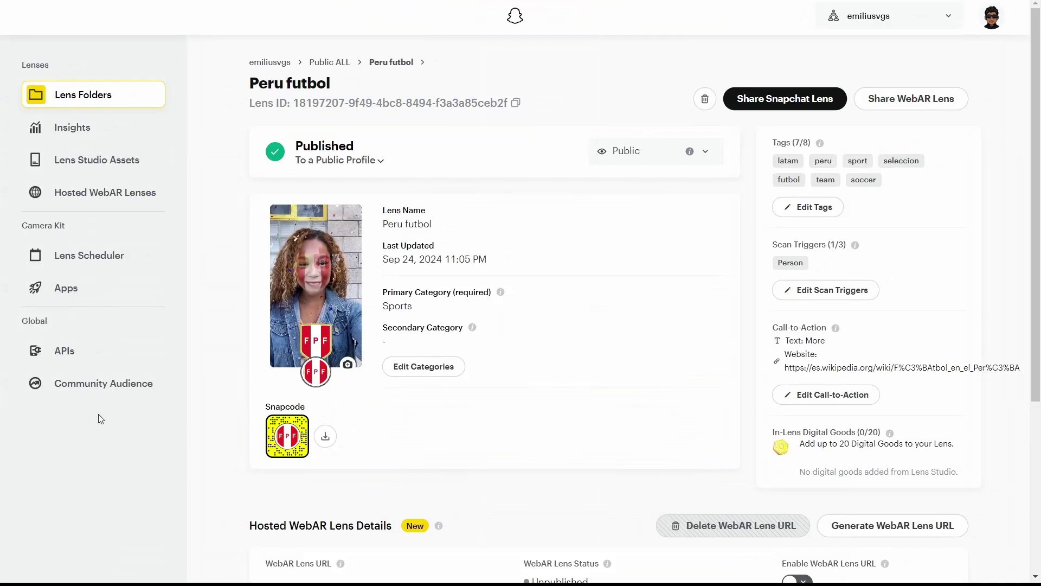
Generate a WebAR Lens URL for the published Peru futbol lens and copy it to the clipboard
scroll(207, 441, "down", 3)
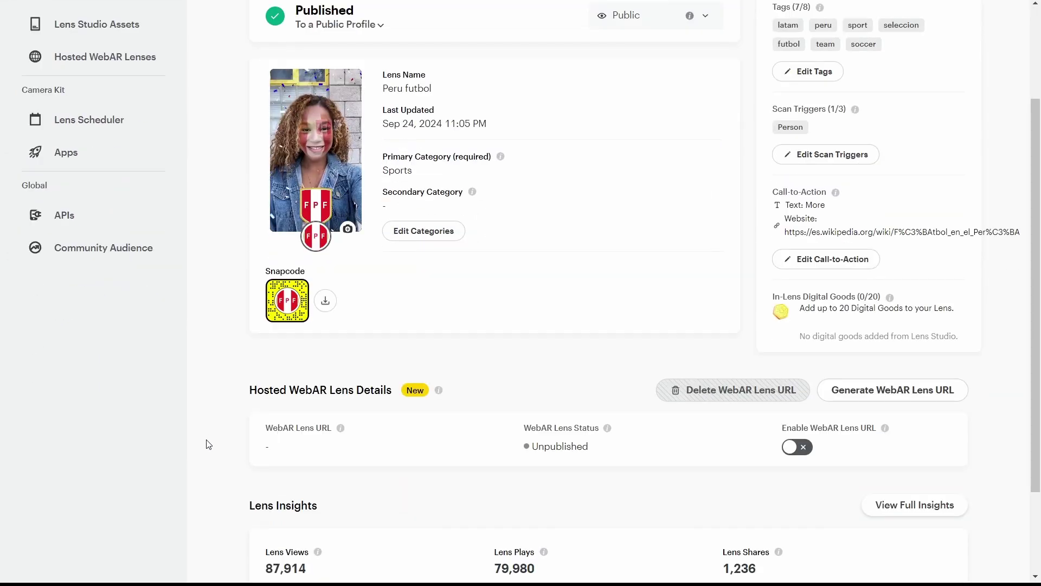
scroll(355, 406, "down", 2)
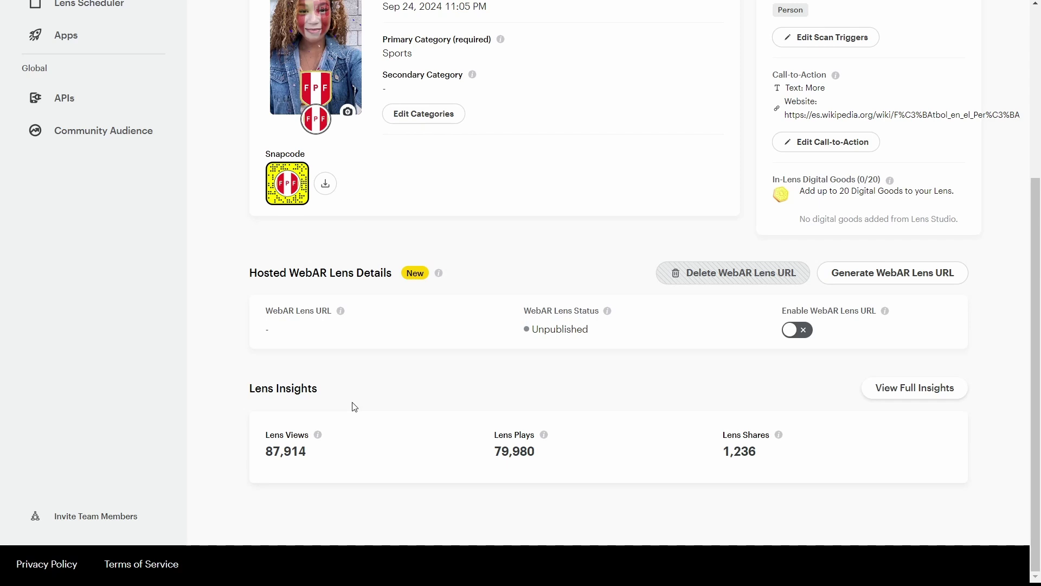
left_click(795, 330)
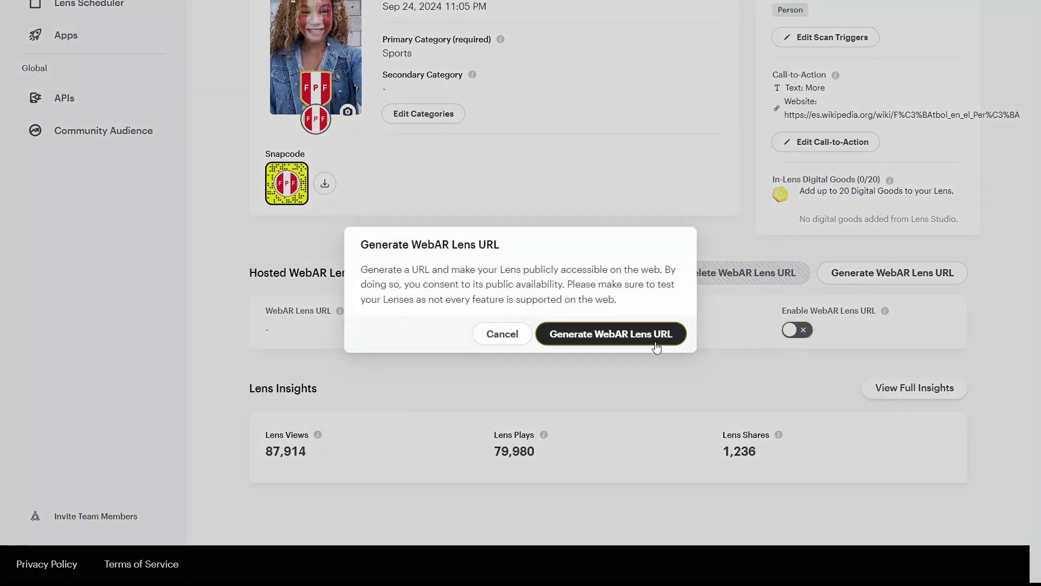
left_click(632, 334)
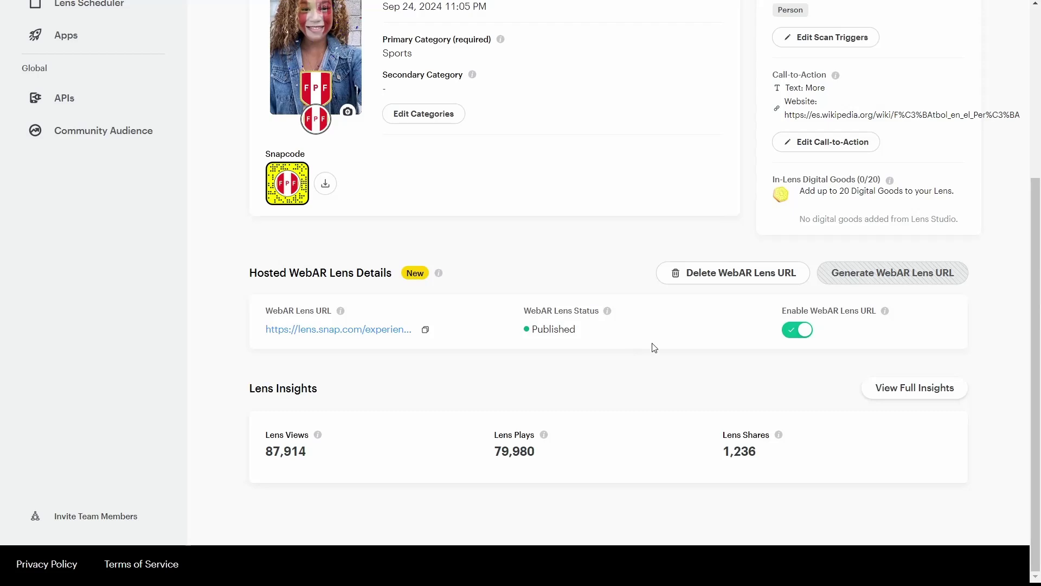
left_click(425, 329)
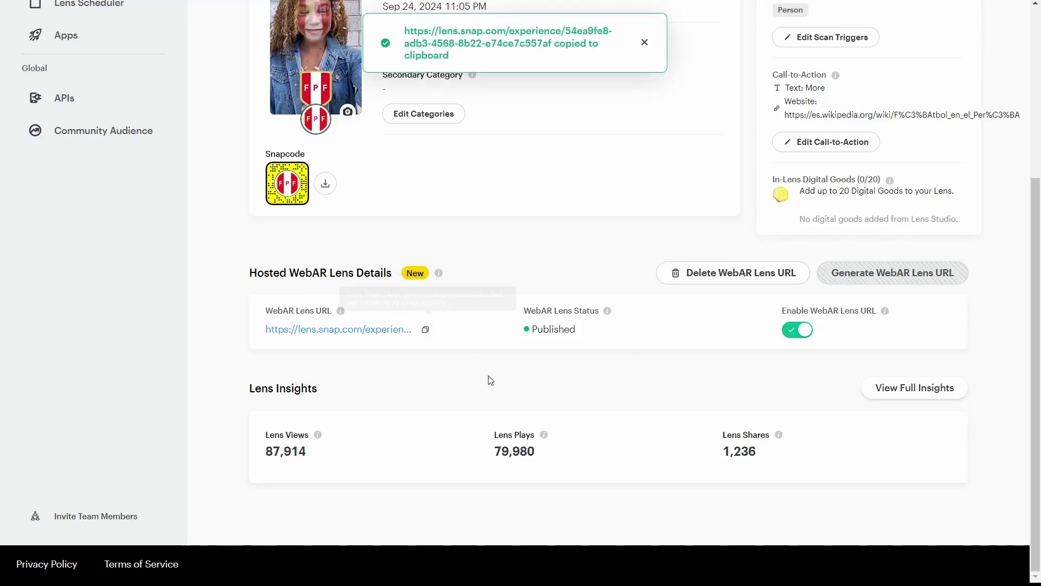
scroll(489, 380, "up", 5)
scroll(448, 515, "down", 3)
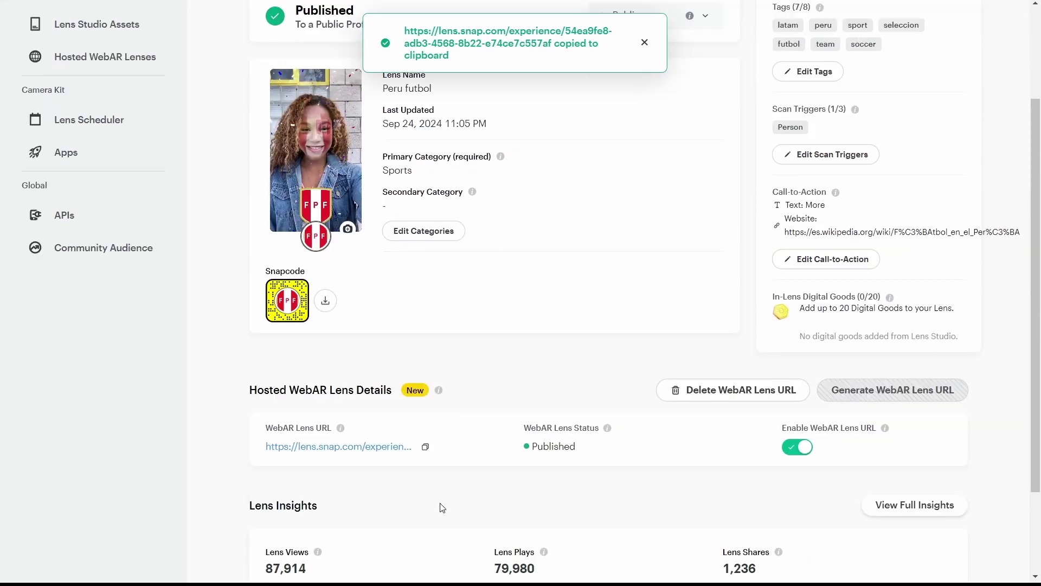